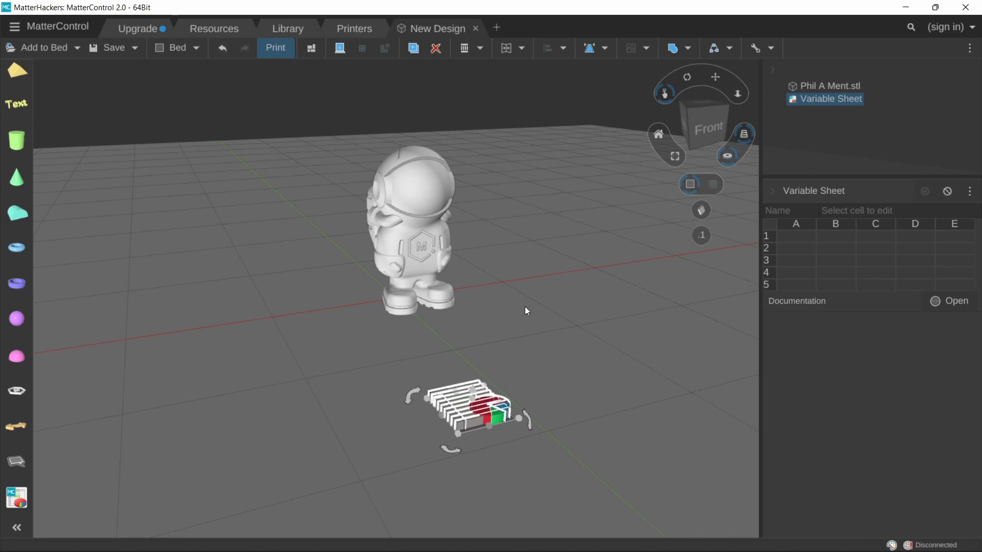
Step: Delete the Phil A Ment astronaut model from the bed, keeping the variable sheet
right_click_drag(529, 307, 517, 339)
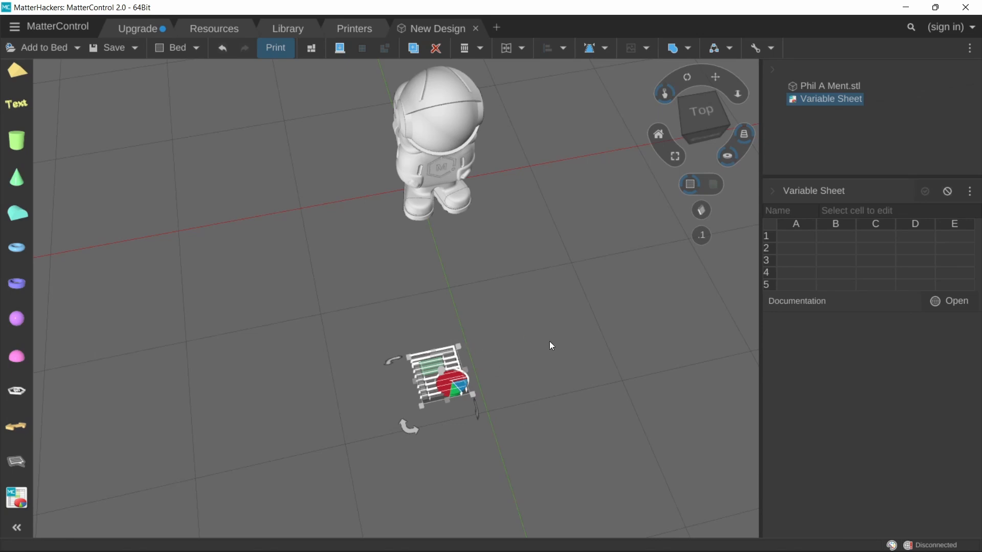
right_click_drag(552, 346, 545, 408)
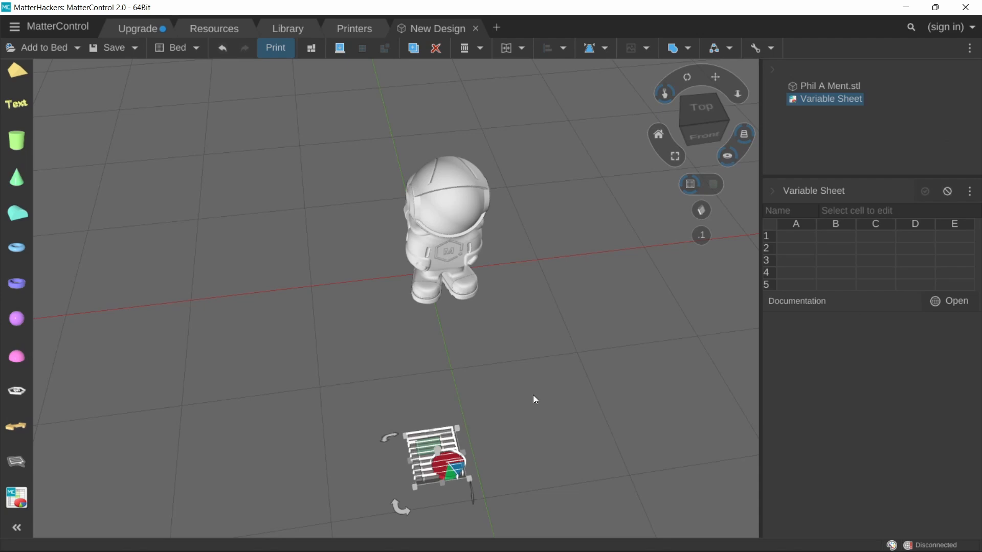
left_click(462, 259)
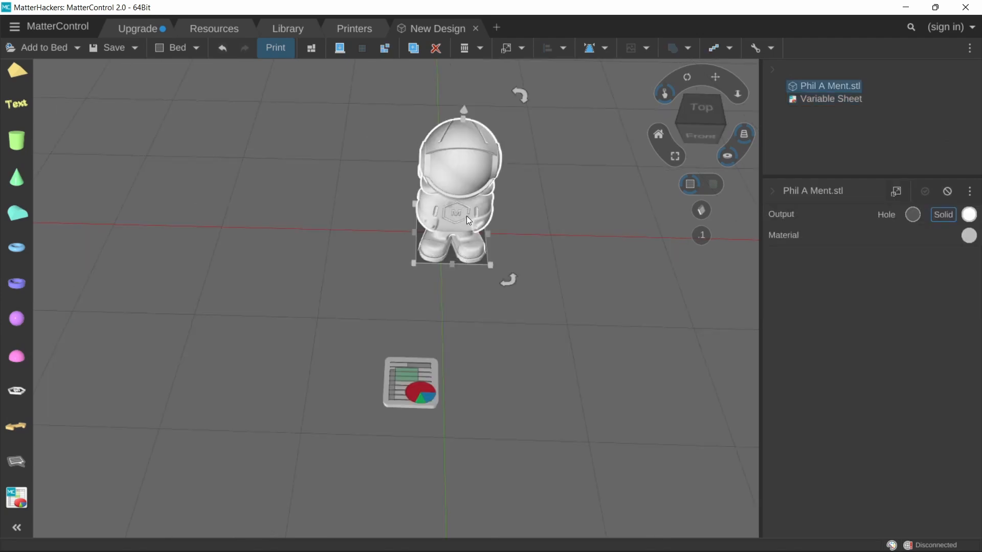
key("Delete")
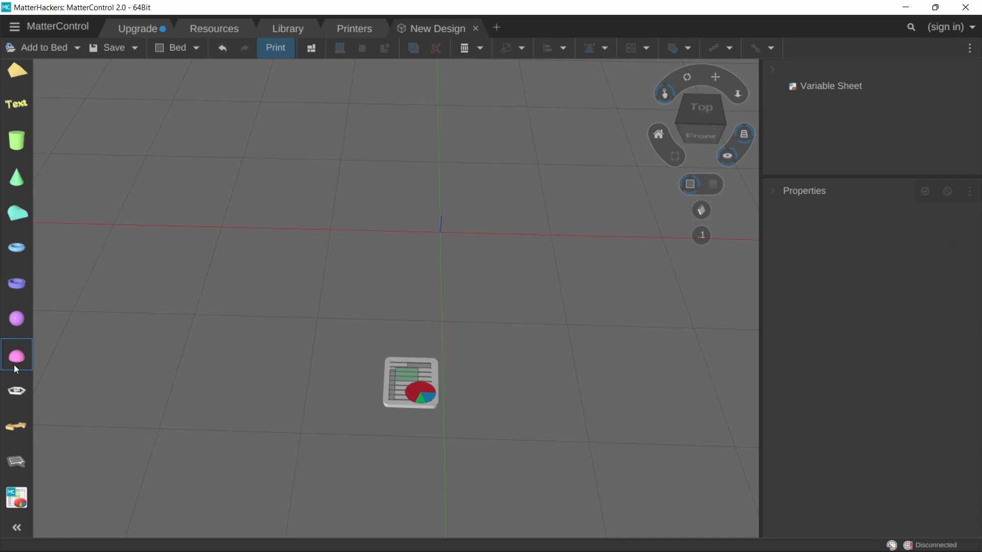
Step: Add two Half Sphere primitives side by side on the bed behind the variable sheet
left_click_drag(13, 367, 388, 300)
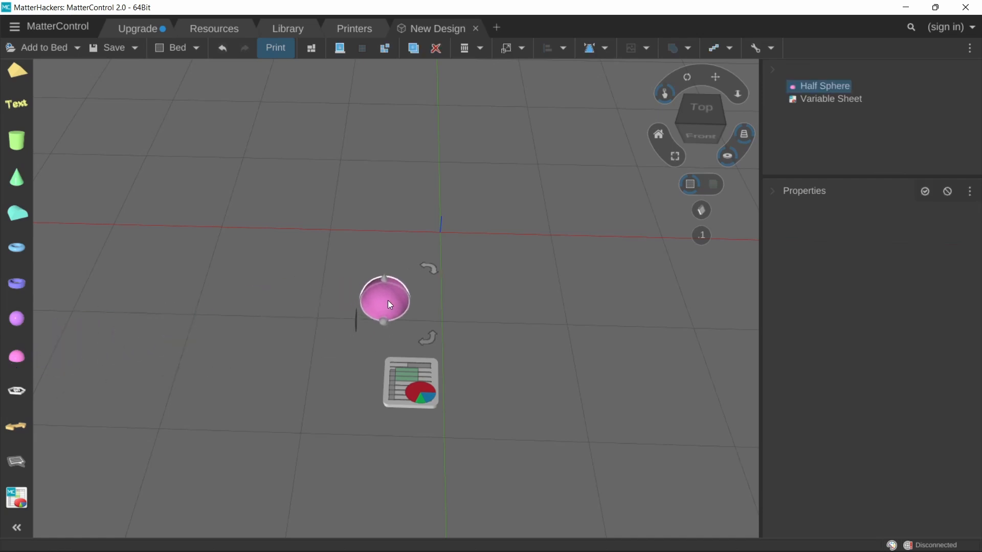
left_click_drag(26, 365, 464, 305)
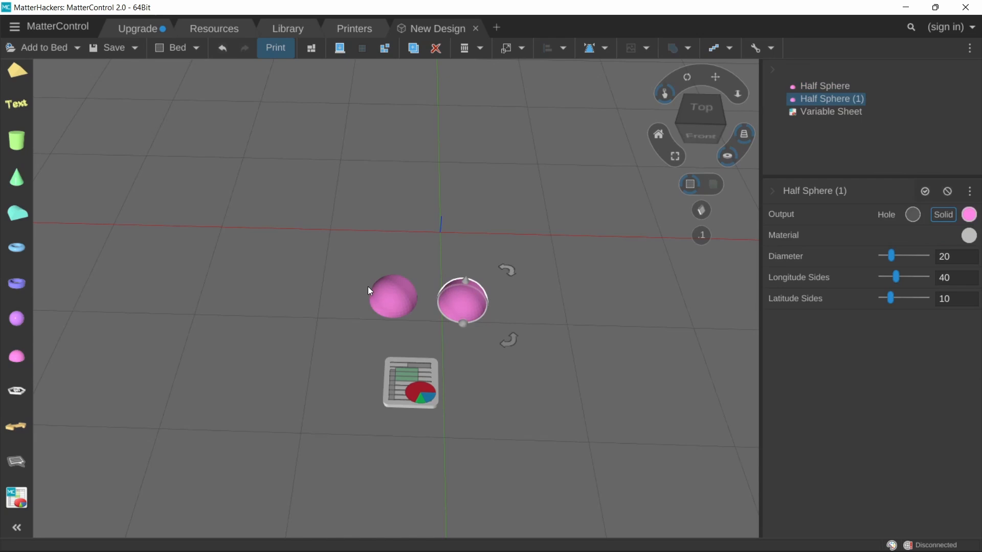
scroll(368, 288, "up", 2)
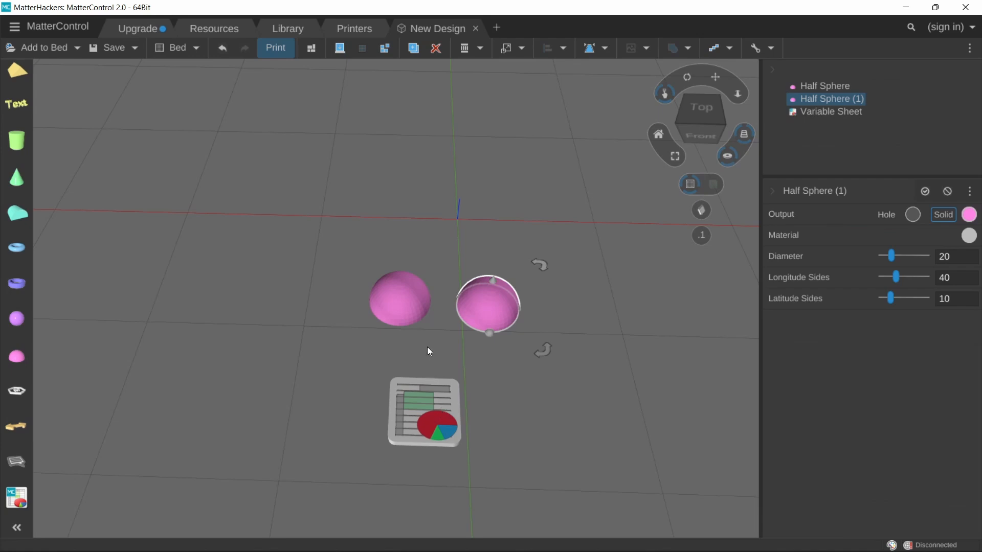
Step: Flip both half spheres so their flat faces point up, and move the right one slightly farther back
middle_click_drag(379, 306, 376, 318)
left_click(403, 317)
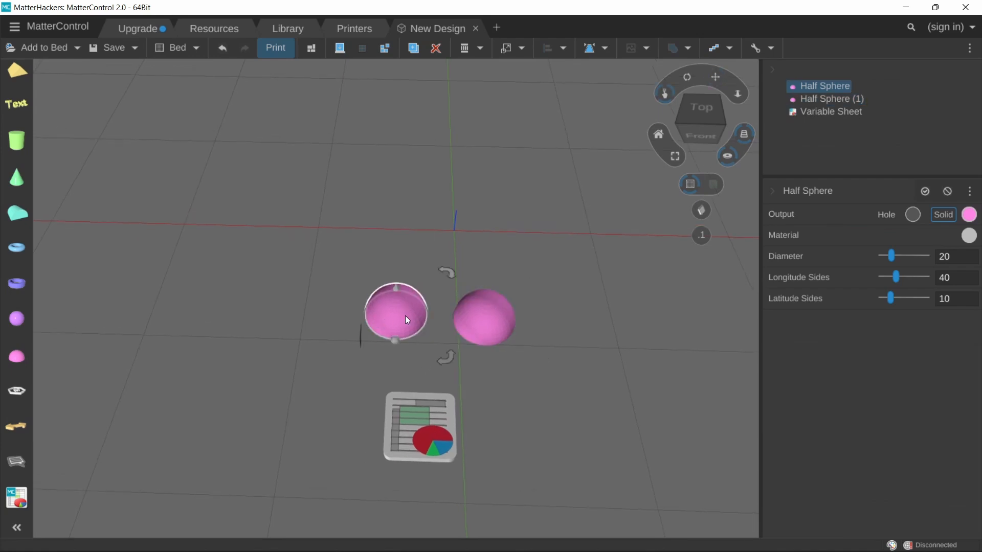
left_click_drag(447, 272, 367, 287)
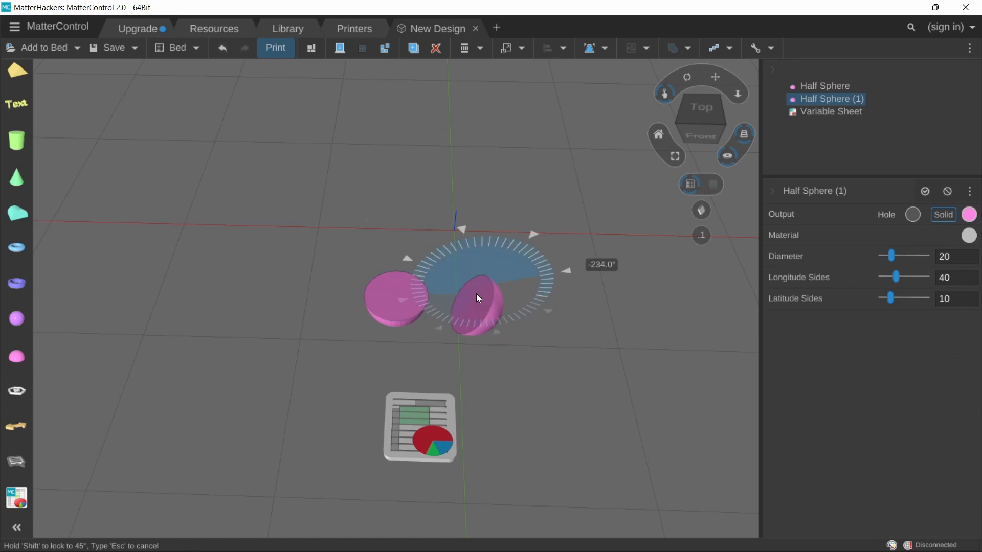
left_click_drag(477, 294, 472, 288)
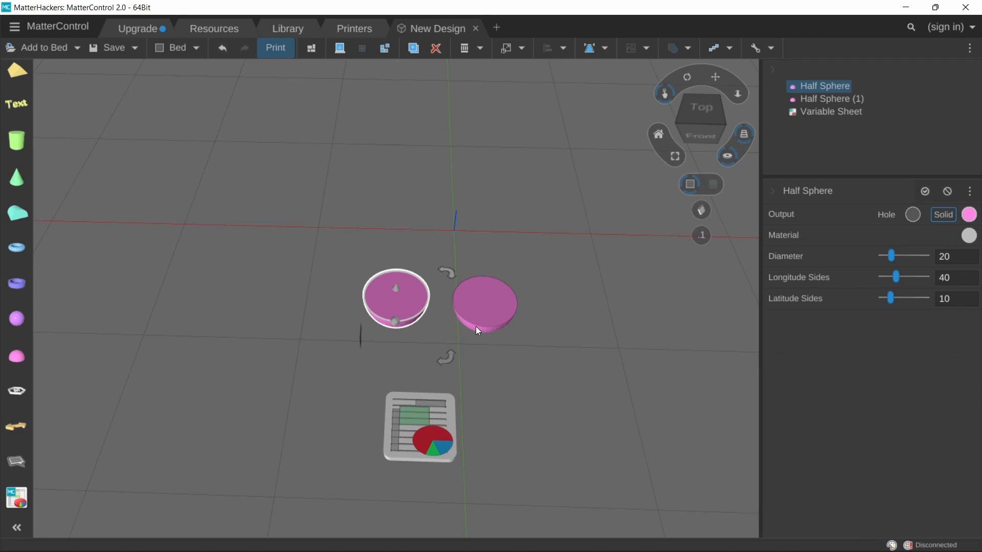
left_click_drag(476, 327, 482, 313)
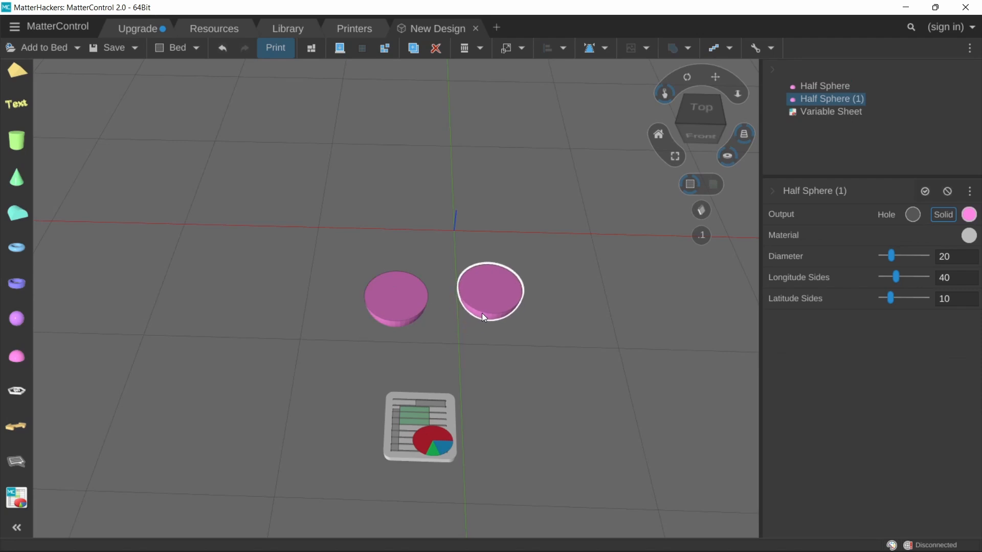
Step: Set the left half sphere's Longitude Sides to 100 and Latitude Sides to 100
left_click(396, 318)
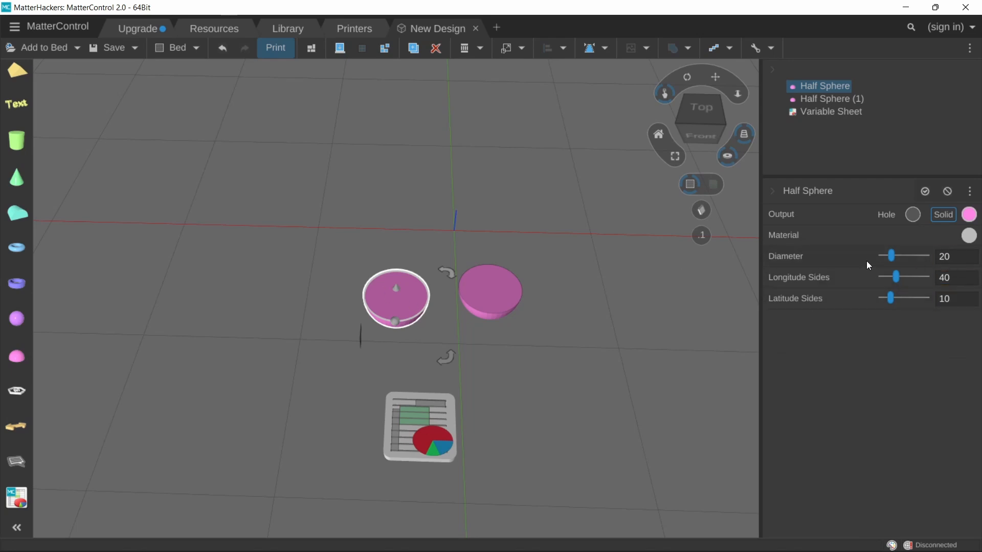
left_click(947, 297)
left_click(942, 262)
left_click(945, 278)
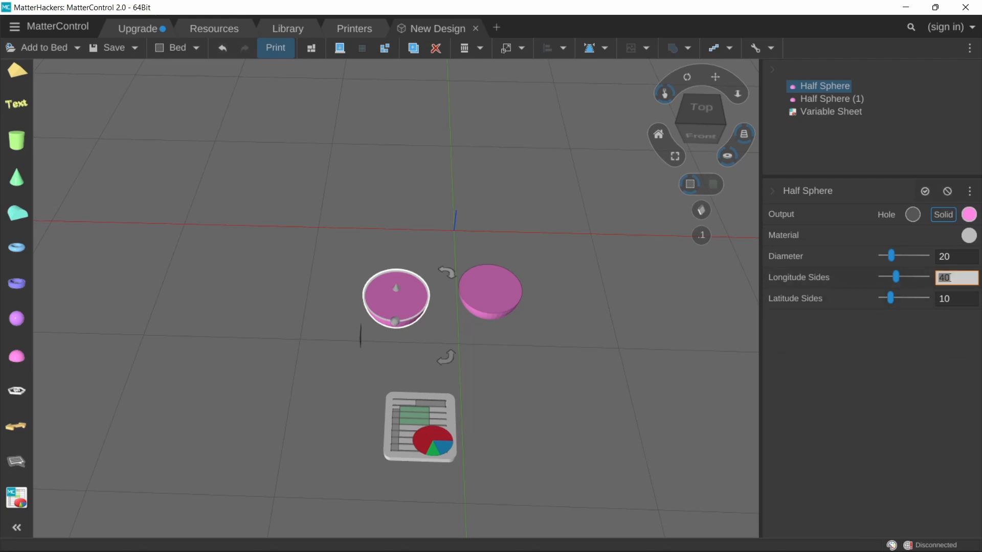
type("100")
key("Tab")
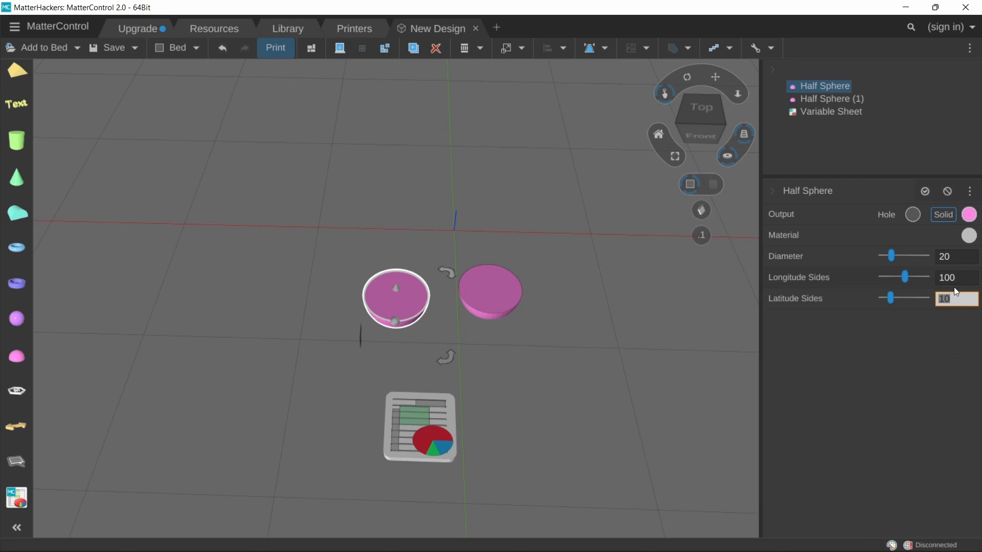
type("100")
key("Escape")
Step: Enter 20 in cell A1 of the variable sheet and name that cell Bowl_Dia
middle_click_drag(623, 373, 649, 343)
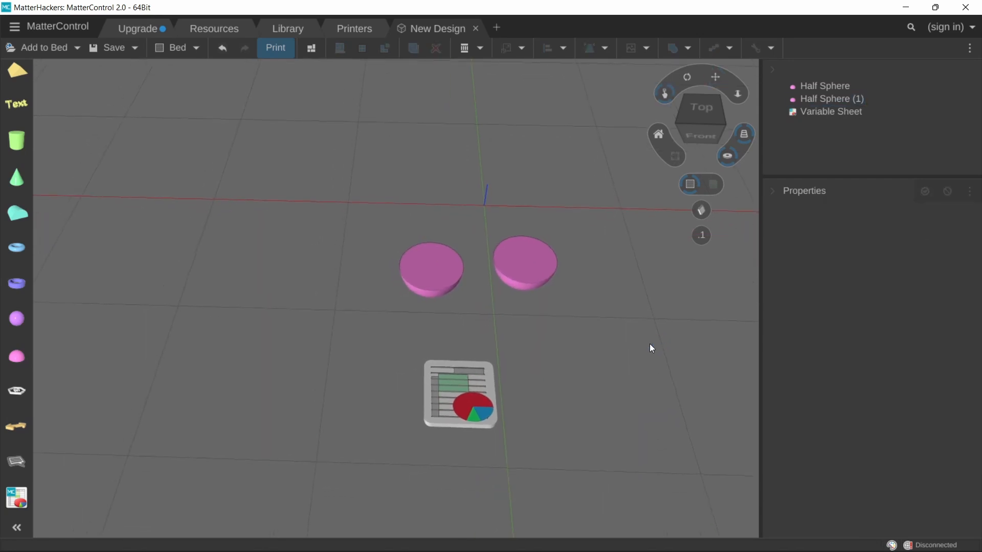
mouse_move(587, 365)
right_mouse_down()
mouse_move(615, 351)
mouse_move(585, 353)
right_mouse_up()
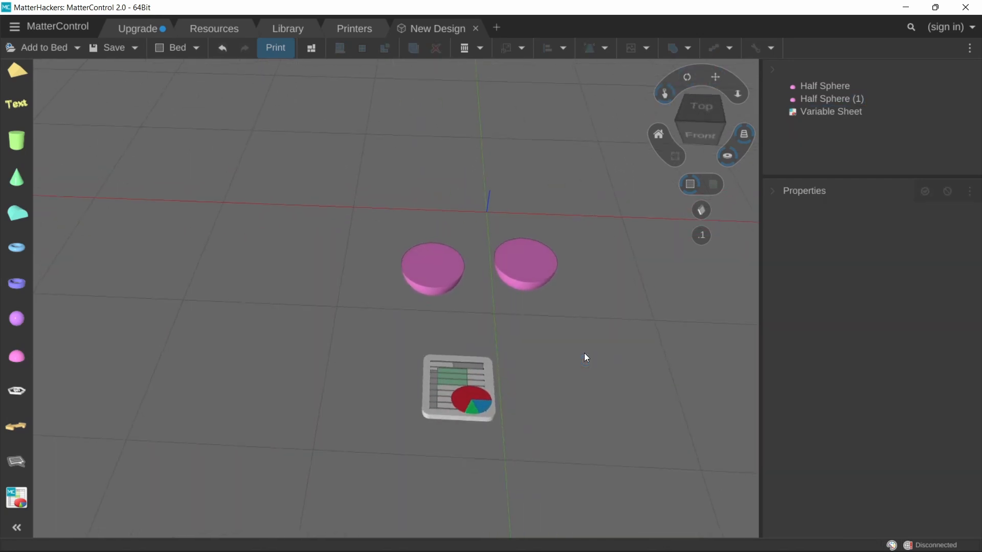
left_click(658, 135)
left_click(345, 429)
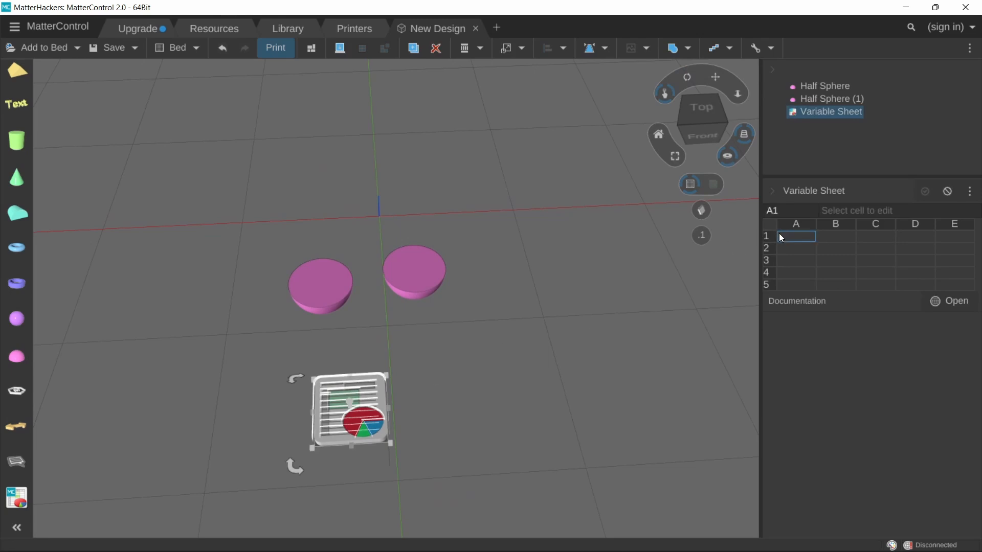
type("20")
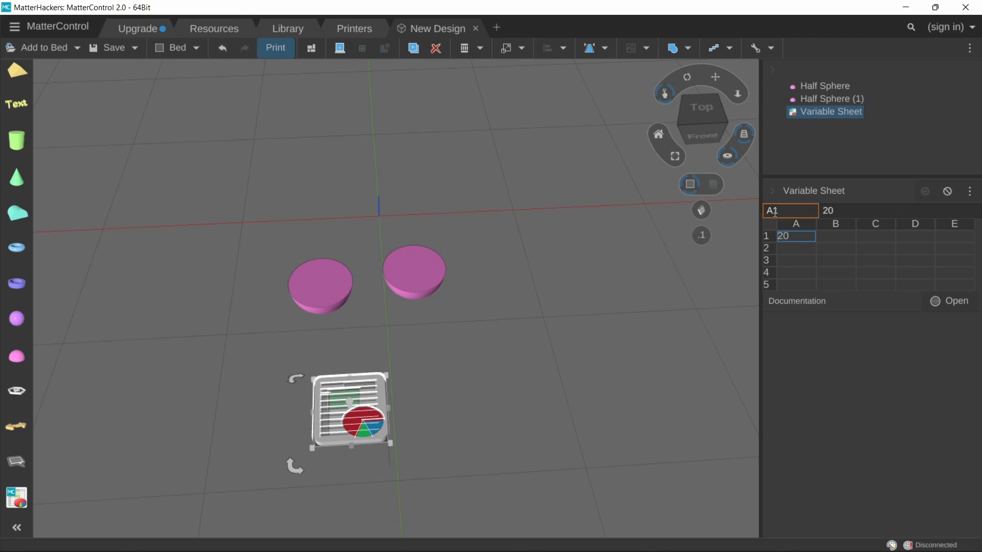
left_click(785, 210)
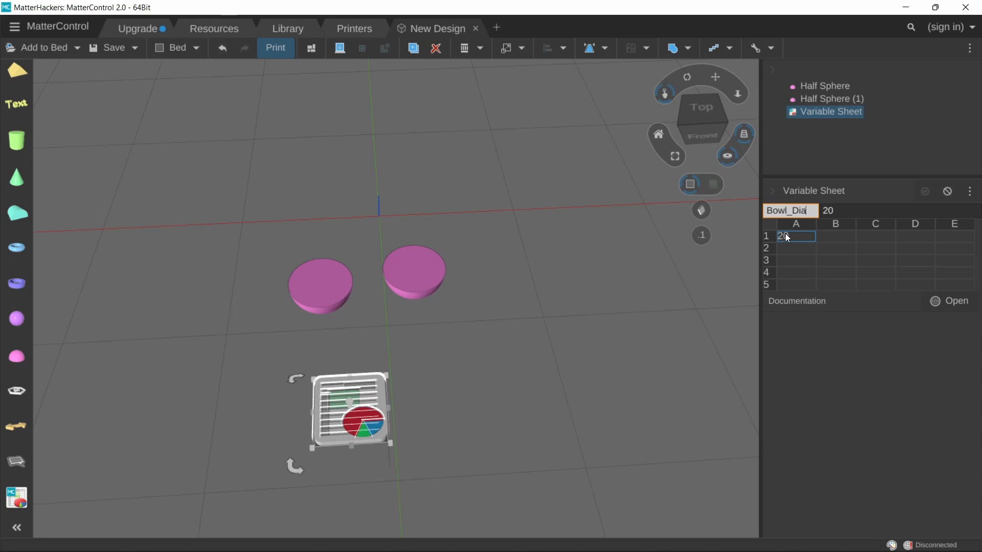
key("Return")
left_click(796, 237)
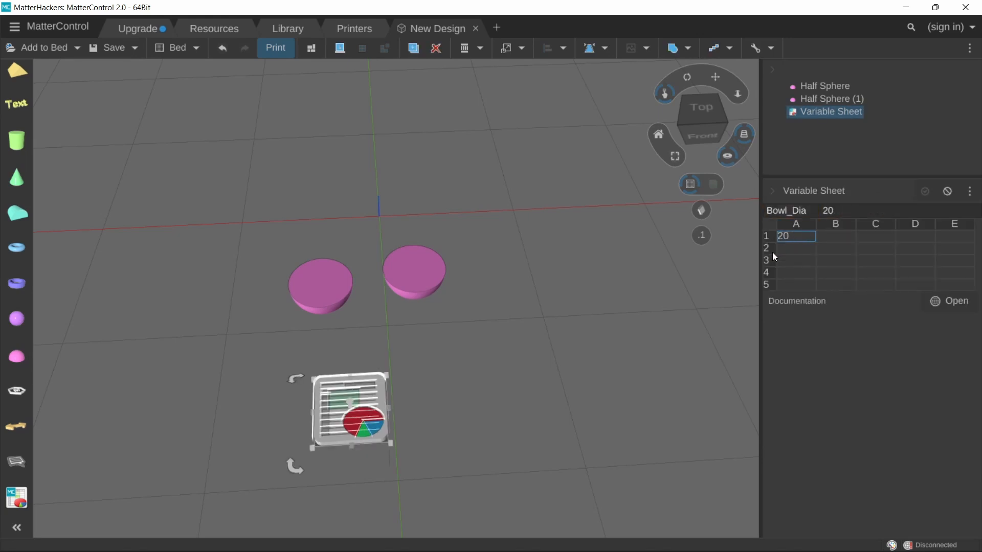
Step: Examine the left half sphere's Diameter and the Bowl_Dia cell's name and value in the variable sheet
left_click(370, 346)
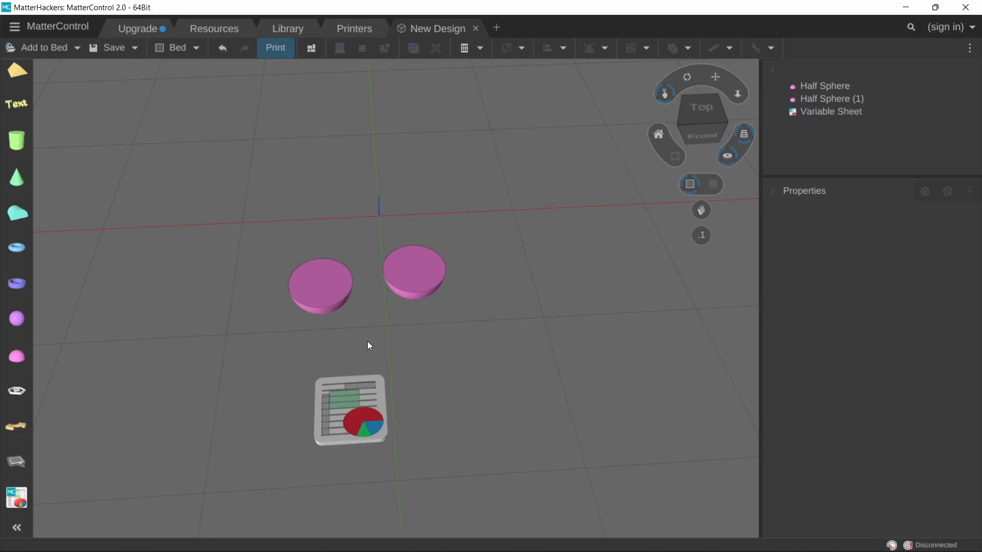
left_click(327, 309)
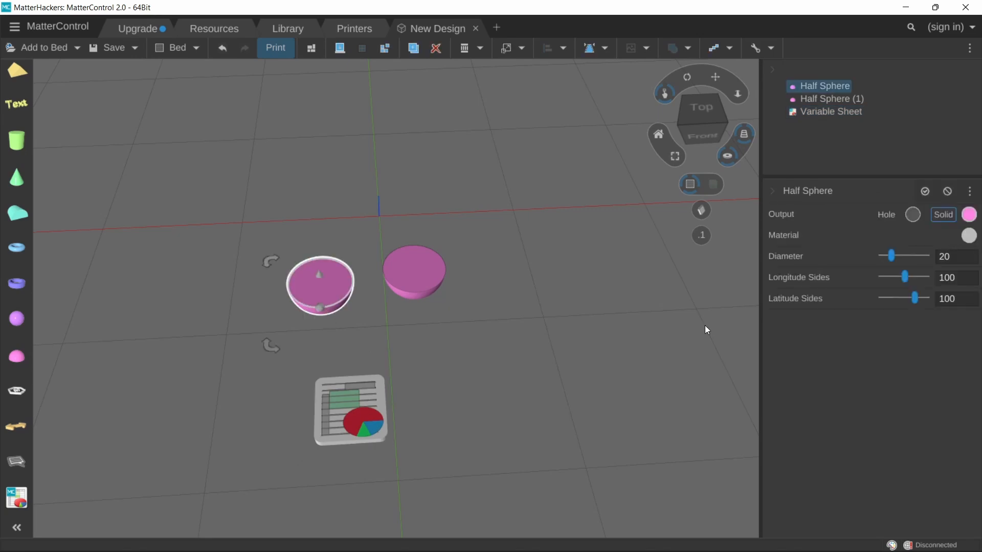
left_click(955, 258)
double_click(960, 260)
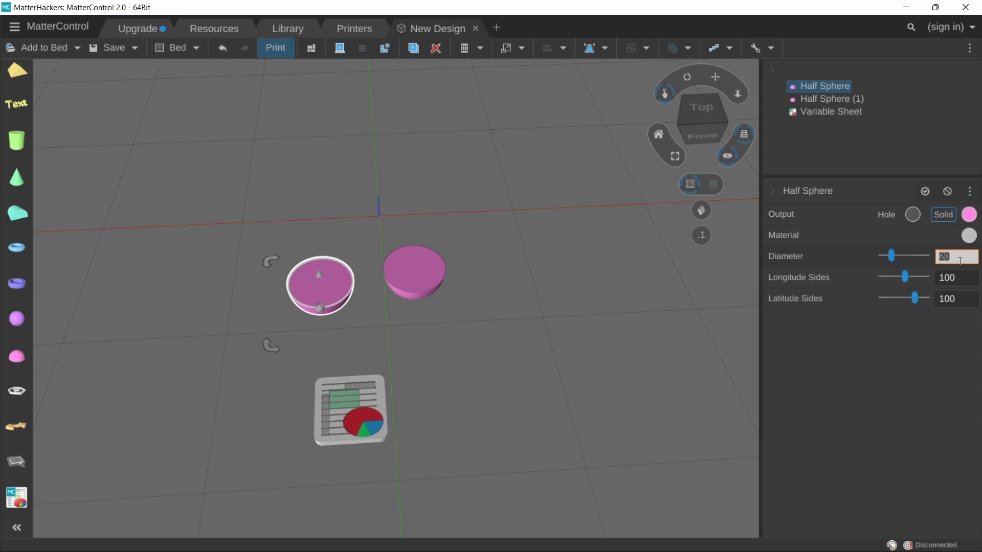
left_click(366, 398)
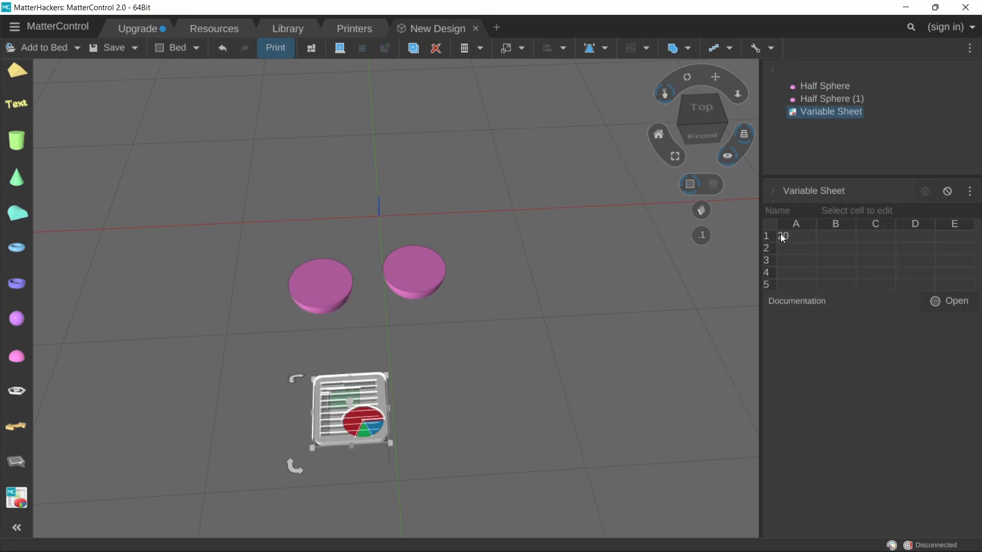
left_click(798, 239)
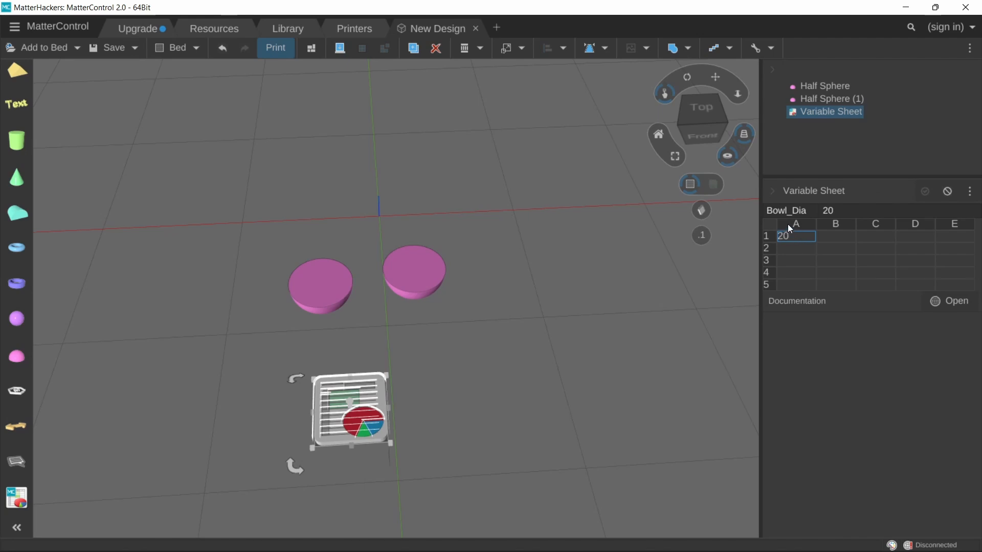
left_click(783, 211)
left_click(801, 238)
left_click(339, 308)
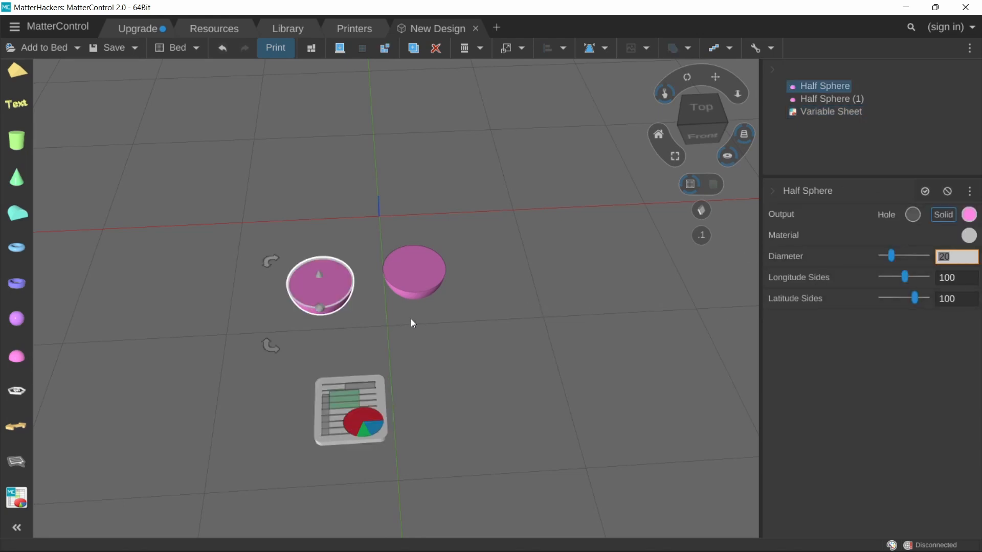
Step: Try a diameter of 30 on the left half sphere and set it back to 20
middle_click_drag(411, 319, 419, 301)
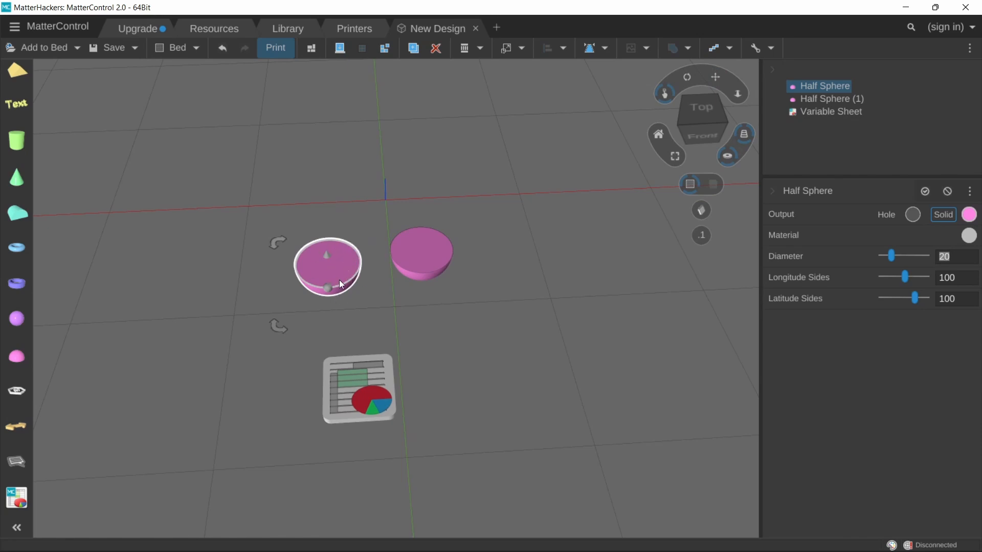
left_click(953, 257)
left_click_drag(952, 258, 942, 258)
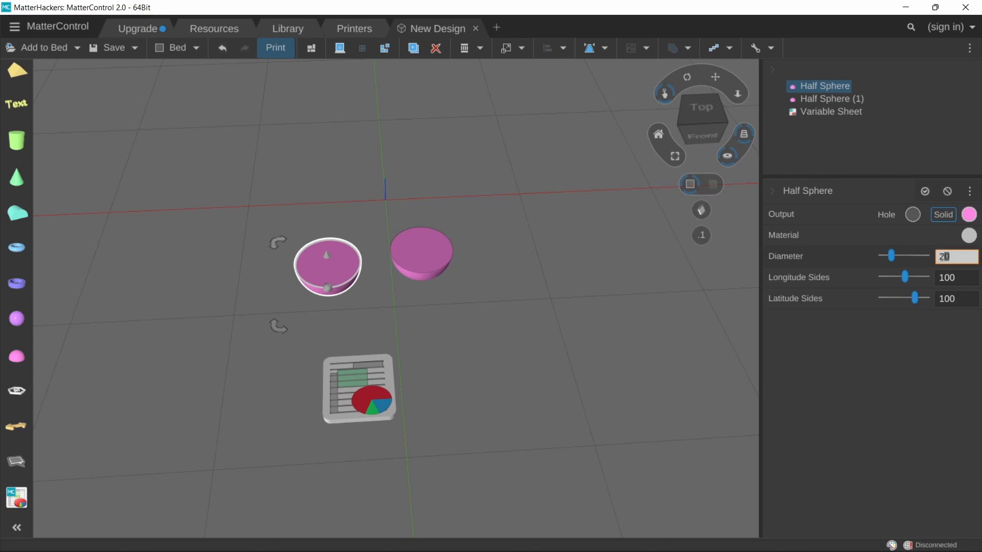
type("30")
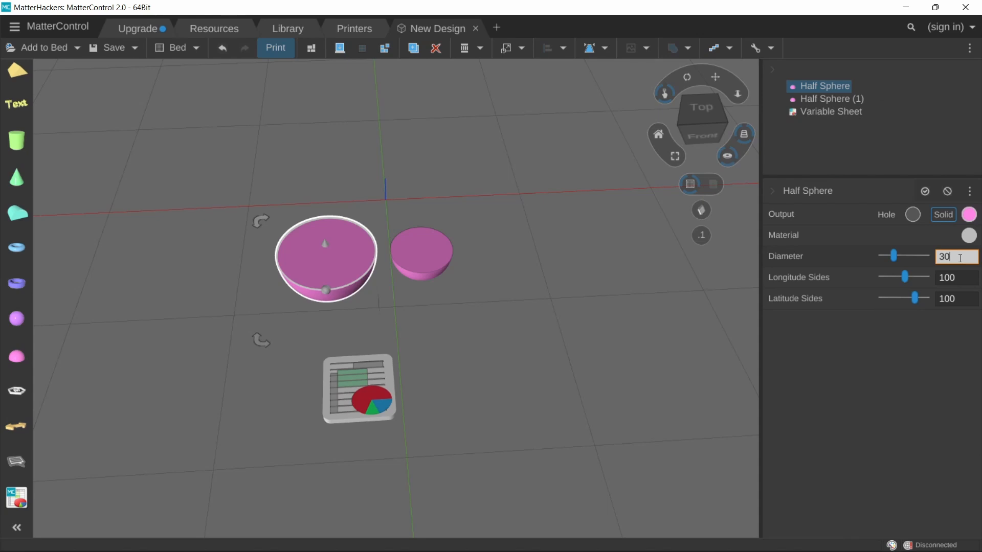
key("BackSpace")
key("BackSpace")
left_click(358, 389)
left_click(798, 238)
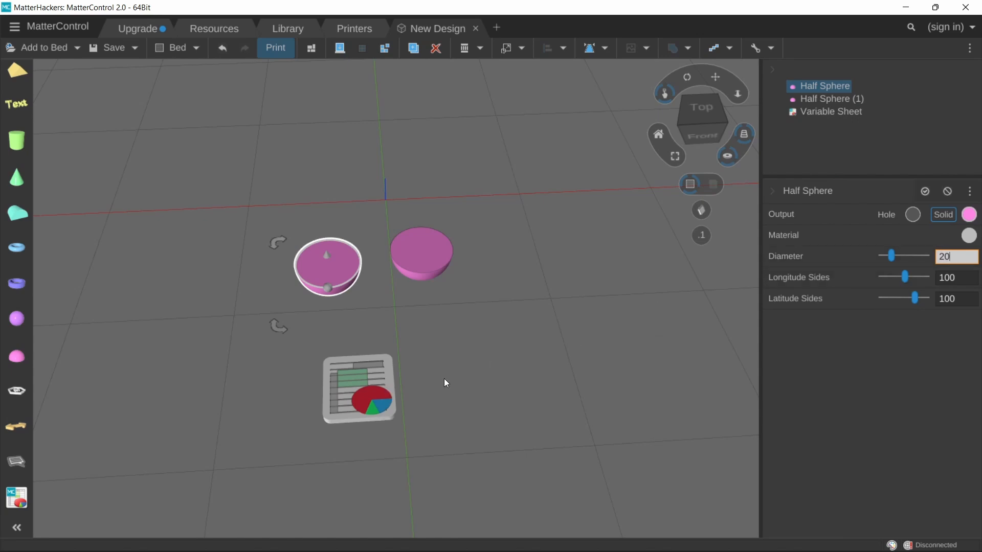
Step: Link the left half sphere's Diameter to the variable sheet's diameter cell with the formula =A1
left_click(366, 388)
left_click(795, 236)
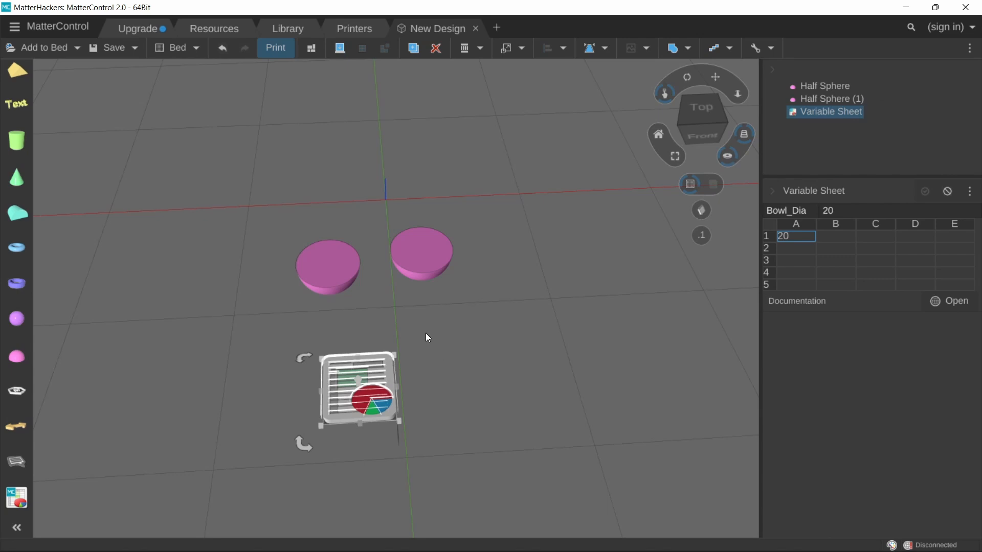
left_click(348, 289)
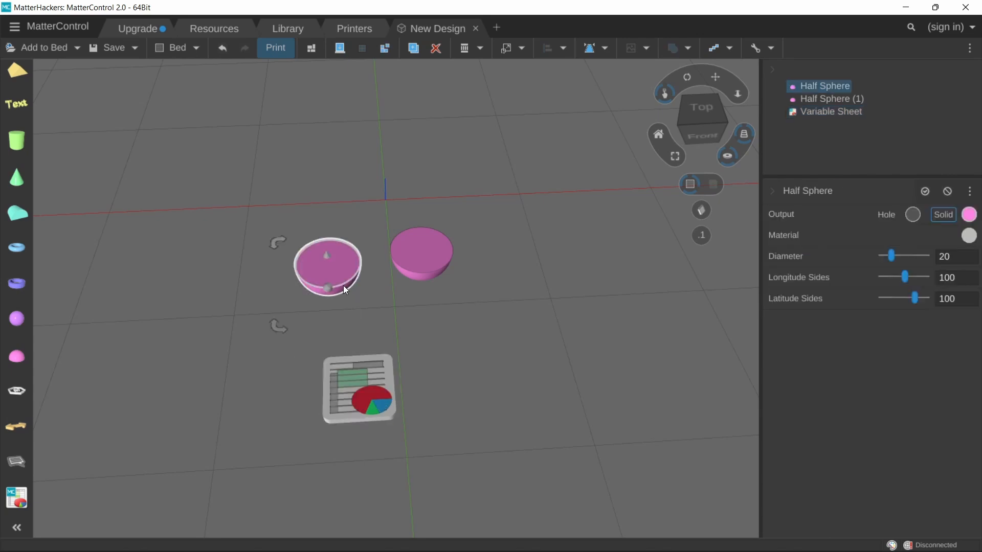
left_click(969, 257)
left_click_drag(970, 259, 886, 263)
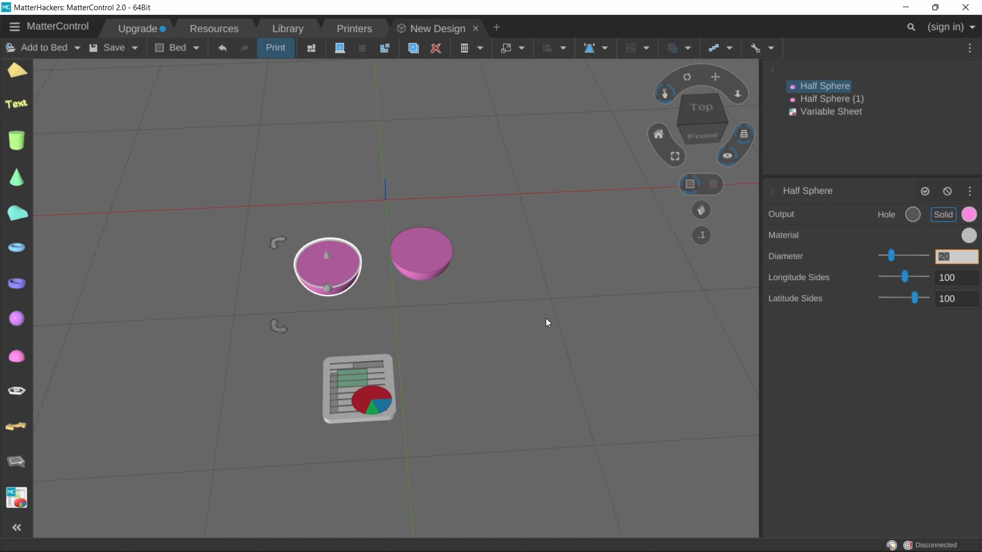
type("=")
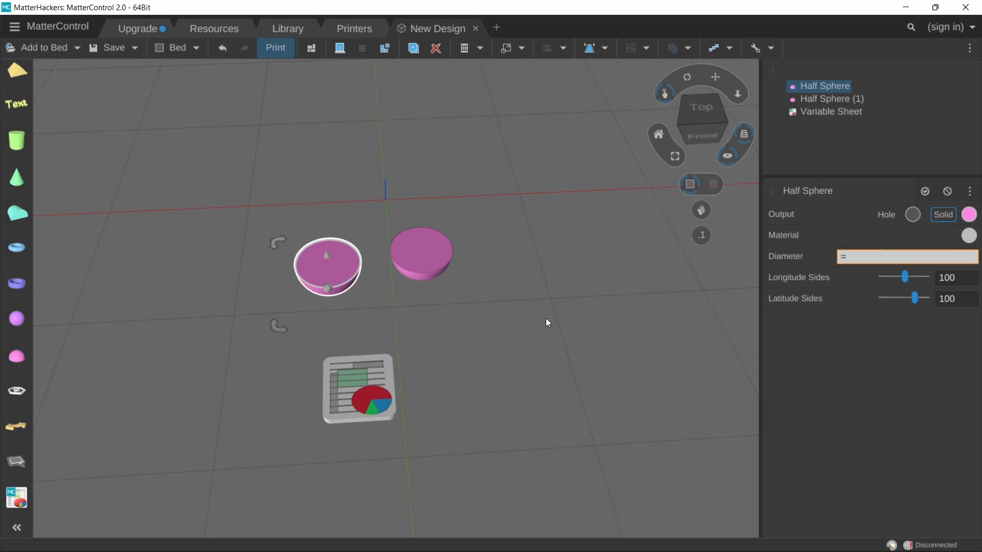
type("A1")
left_click(378, 315)
Step: Set the Bowl_Dia cell in the variable sheet to 40 to test the link to the left half sphere
left_click(377, 380)
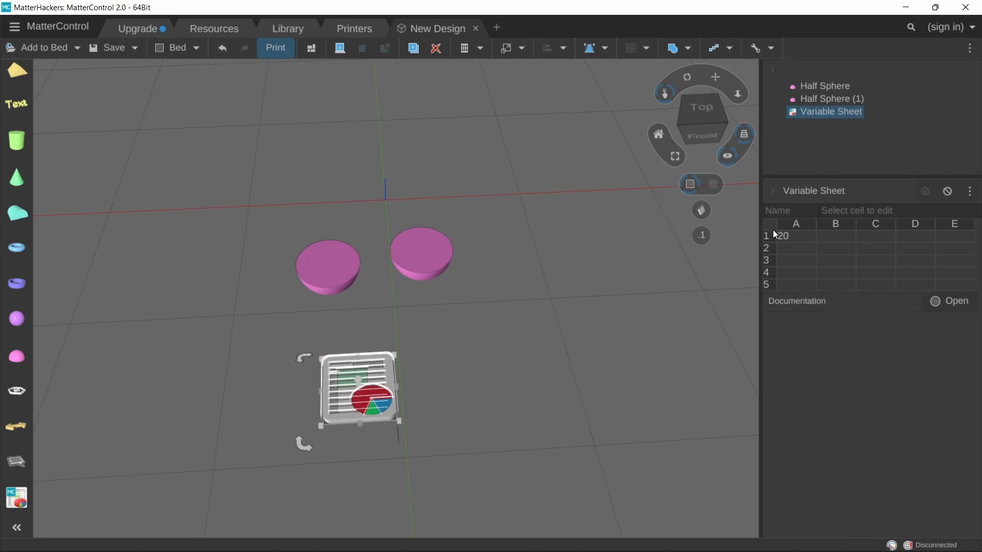
left_click(794, 237)
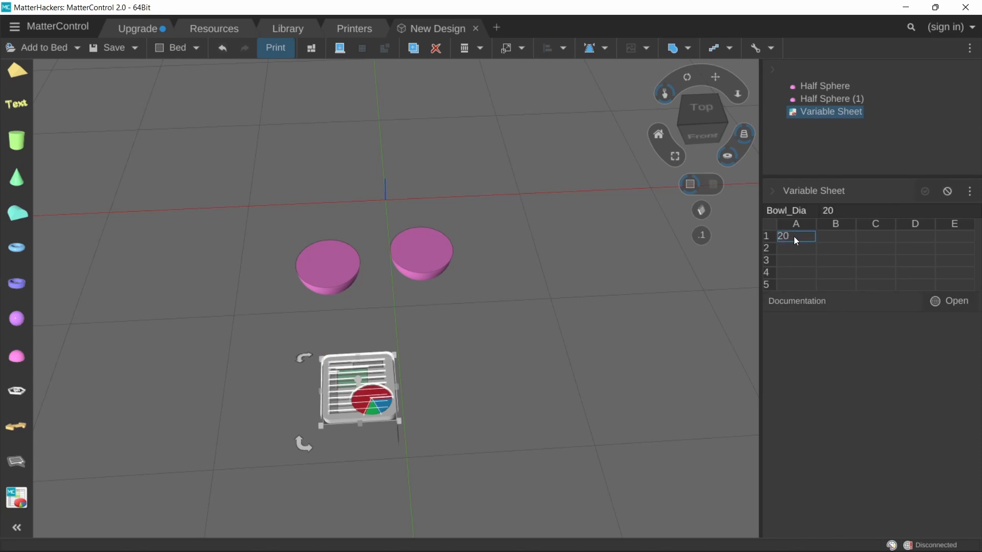
left_click(842, 211)
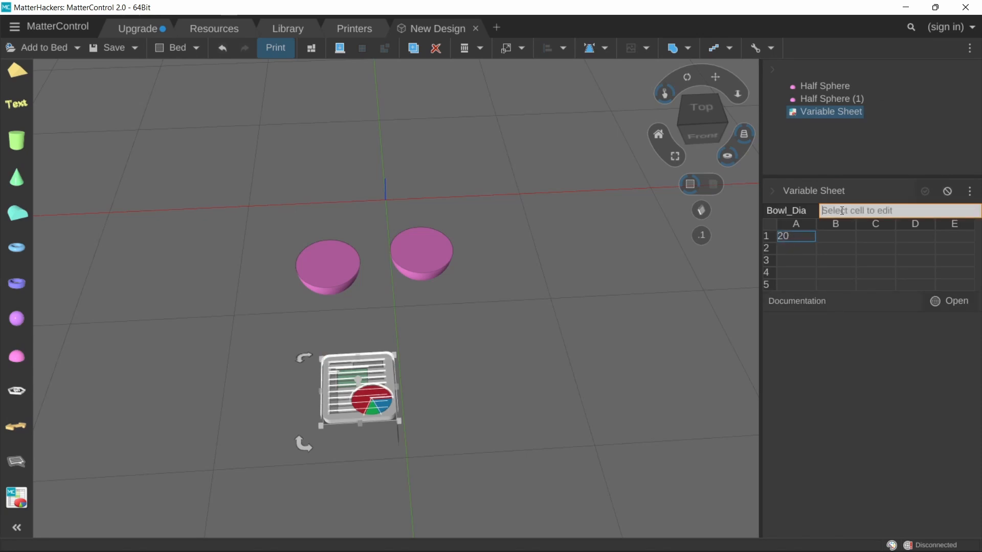
type("40")
key("Return")
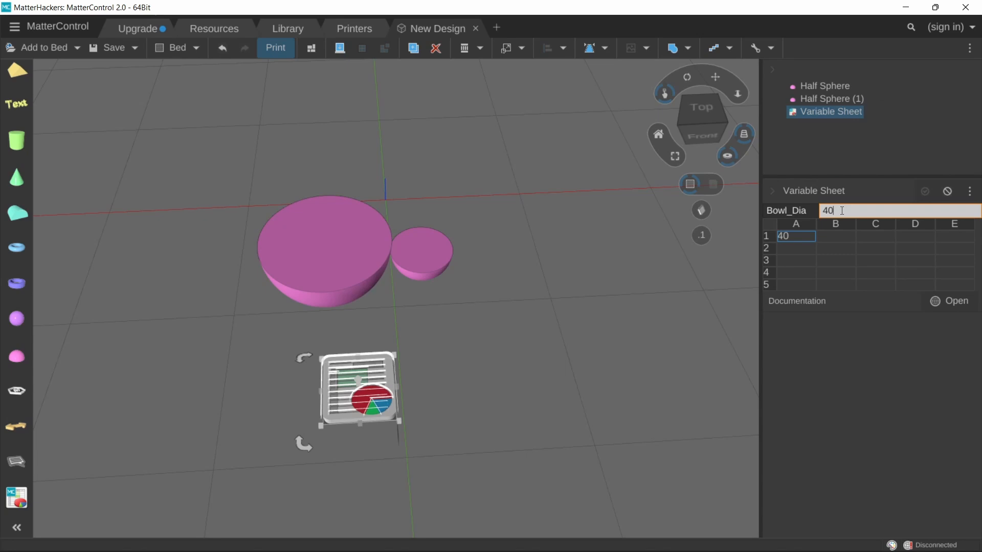
Step: Change the left half sphere's Diameter formula to reference the named cell with =Bowl_Dia
left_click(332, 254)
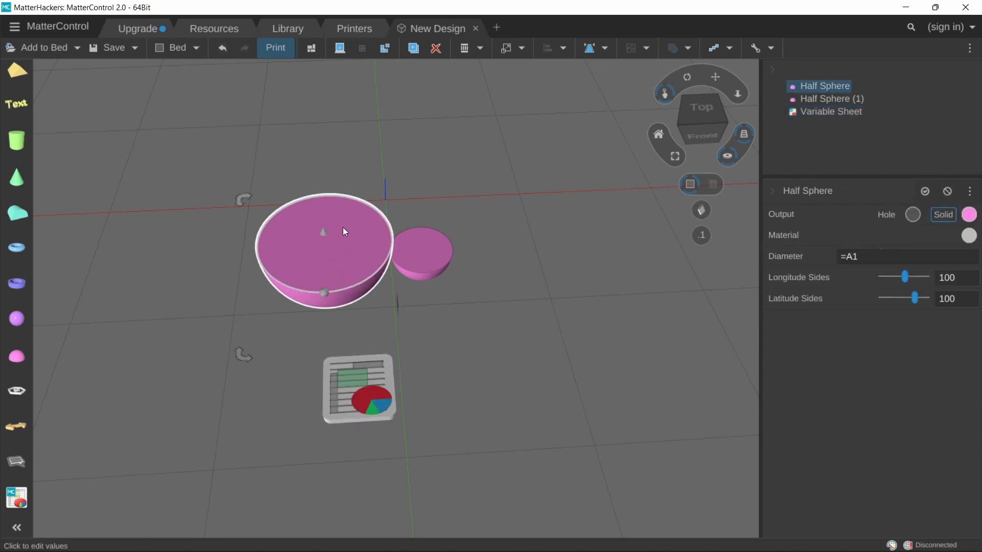
left_click(863, 256)
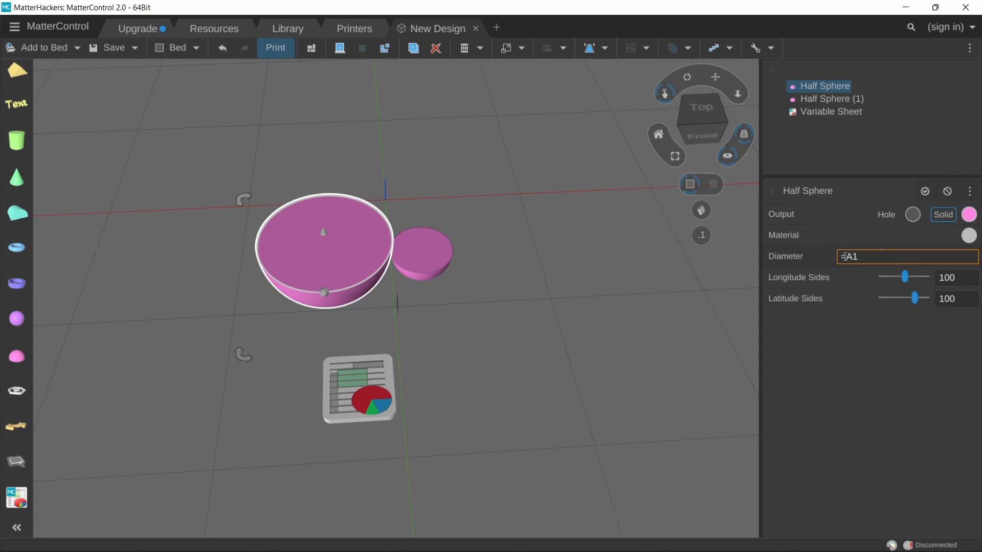
left_click(360, 385)
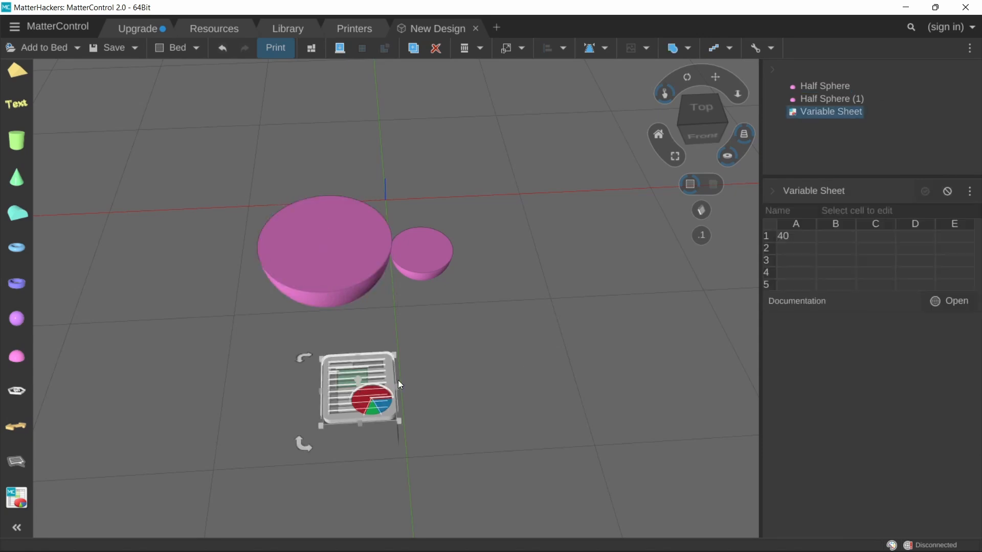
left_click(787, 241)
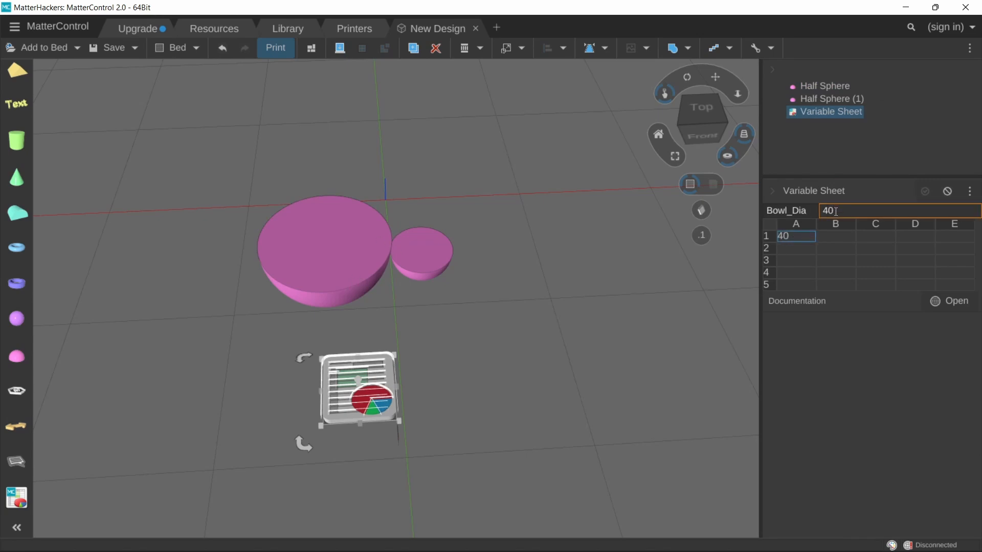
left_click(355, 279)
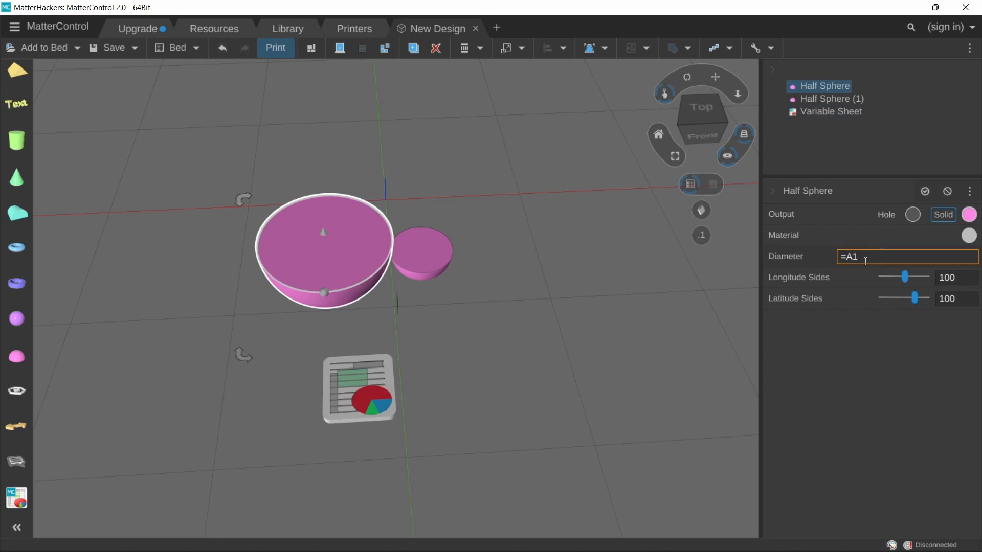
left_click(868, 254)
double_click(868, 254)
key("BackSpace")
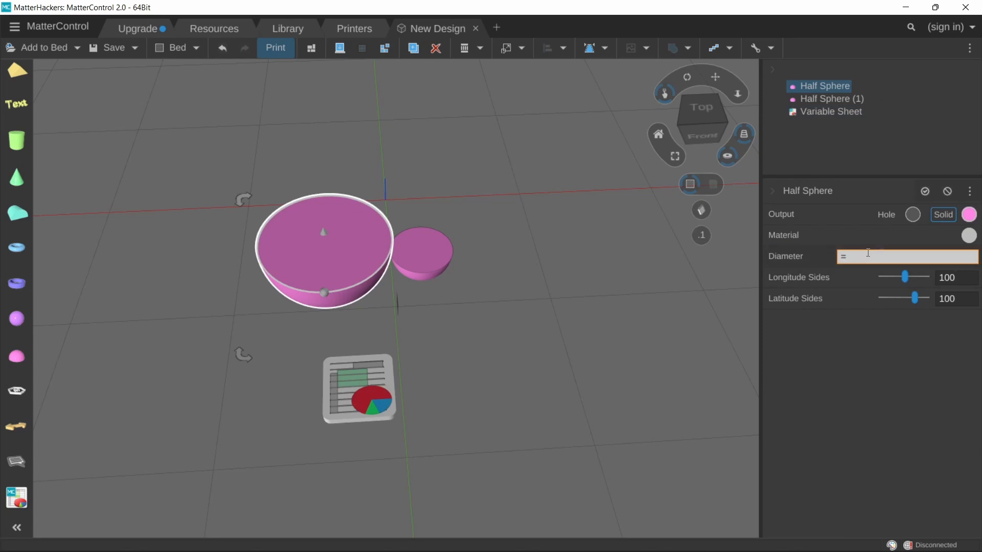
type("Bowl_Dia")
left_click(505, 307)
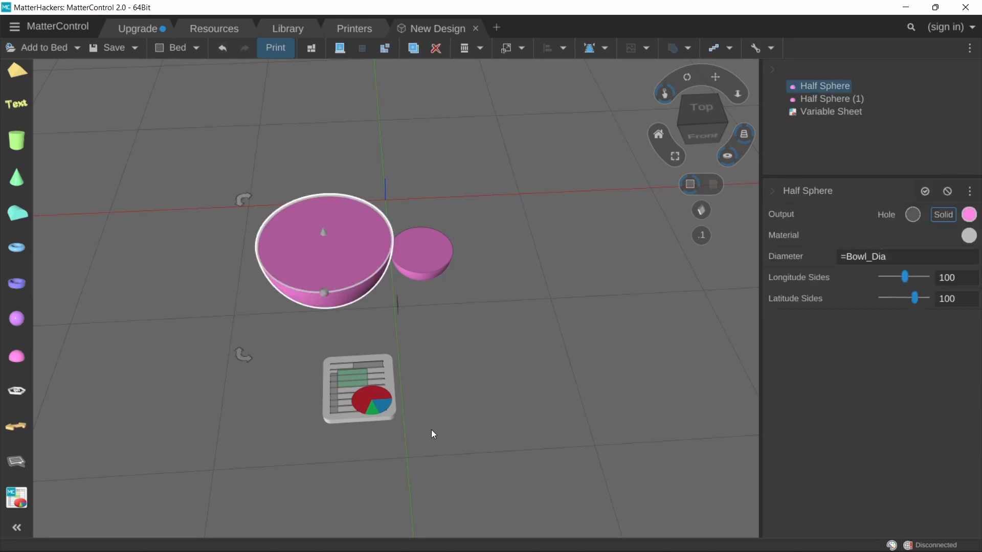
Step: Try a value of 60 in the Bowl_Dia cell of the variable sheet
left_click(382, 408)
left_click(792, 236)
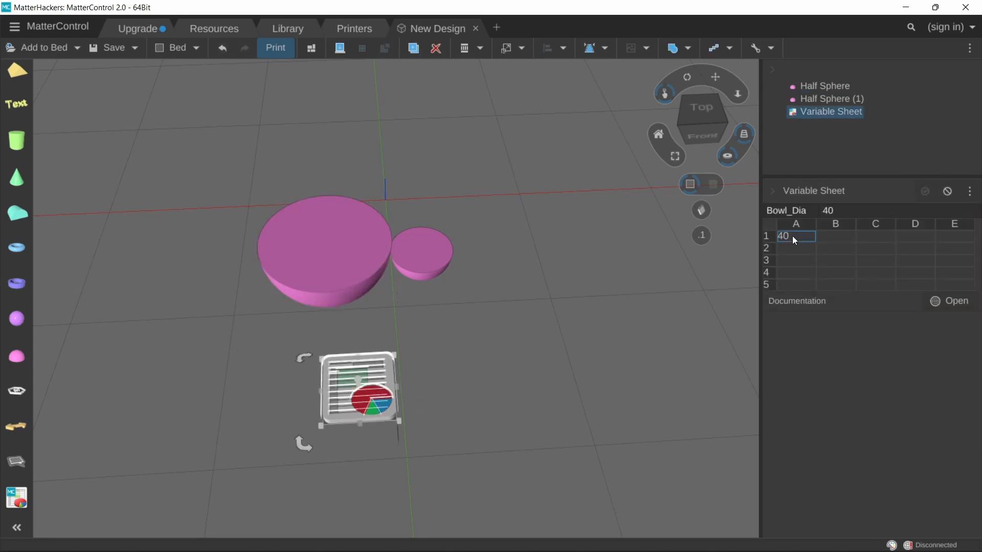
type("60")
key("Return")
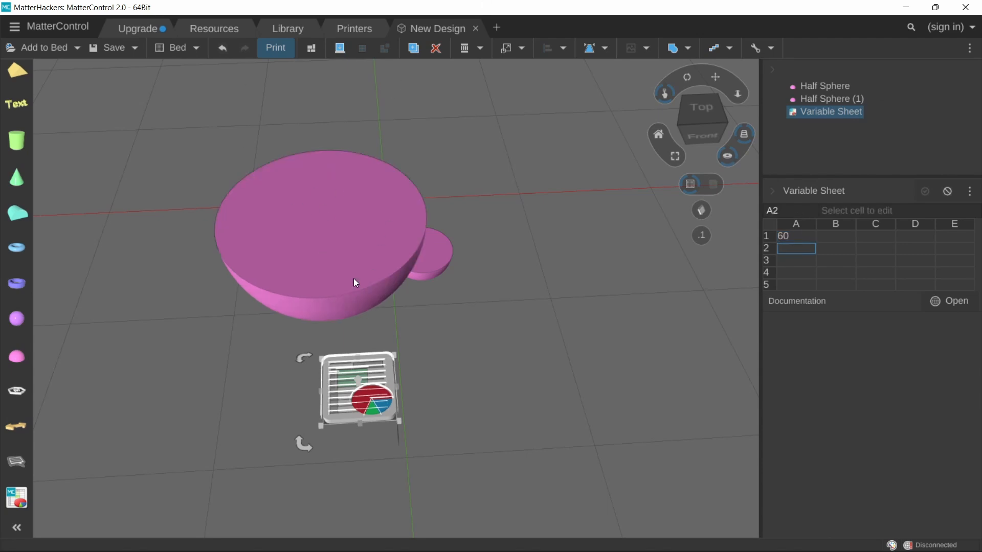
Step: Set the Bowl_Dia cell in the variable sheet to 20
left_click_drag(354, 279, 313, 262)
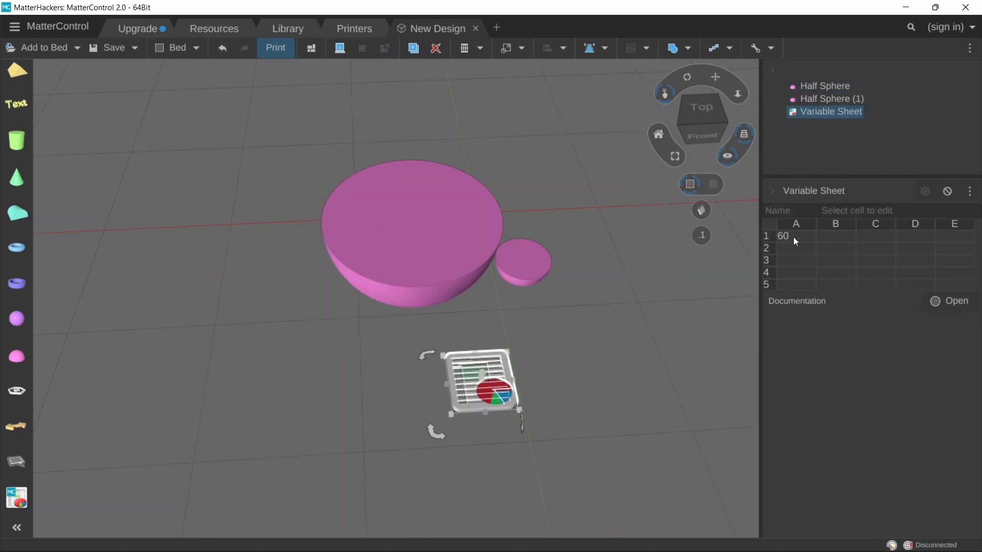
left_click(796, 239)
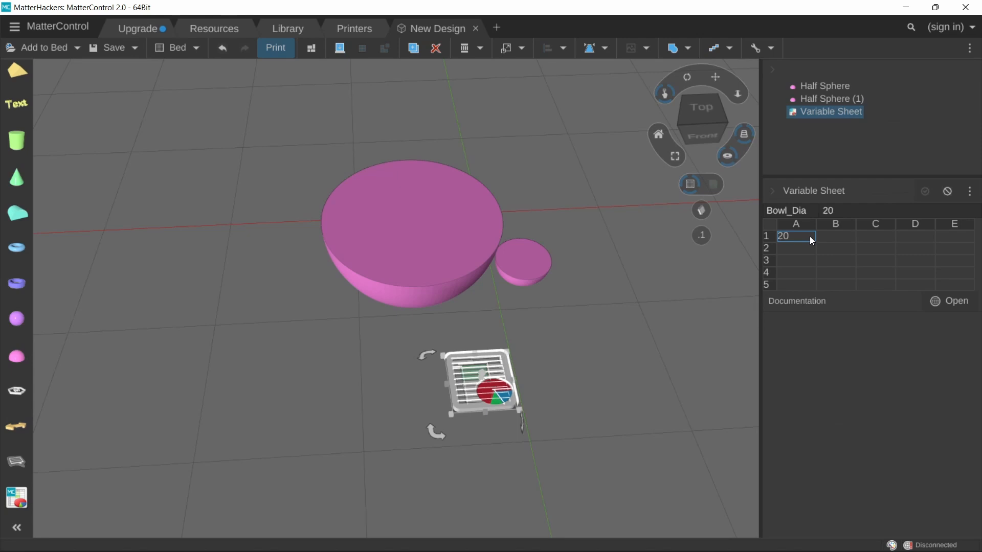
key("Return")
Step: Move the right half sphere a little closer to the left one and toward the back of the bed
left_click(524, 271)
scroll(435, 268, "up", 3)
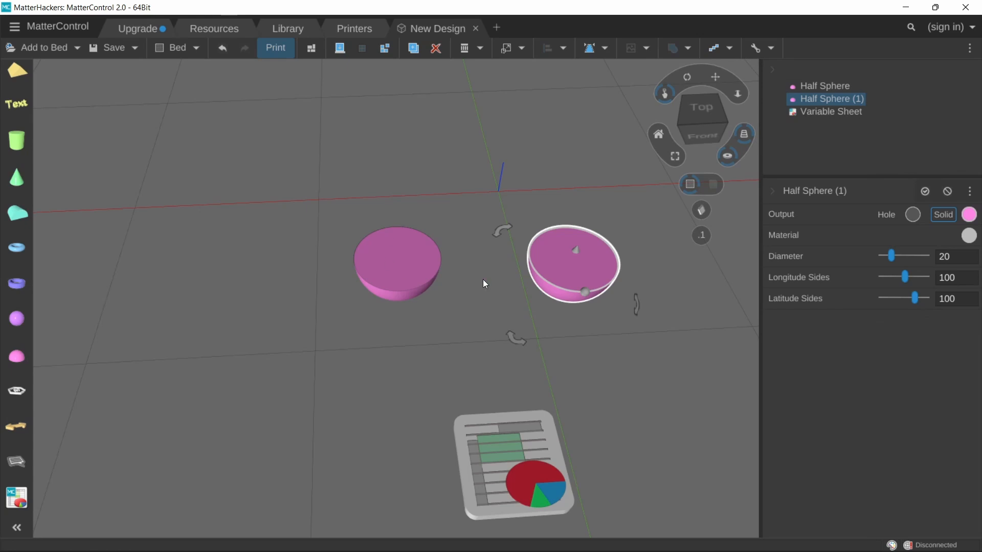
left_click_drag(576, 274, 523, 258)
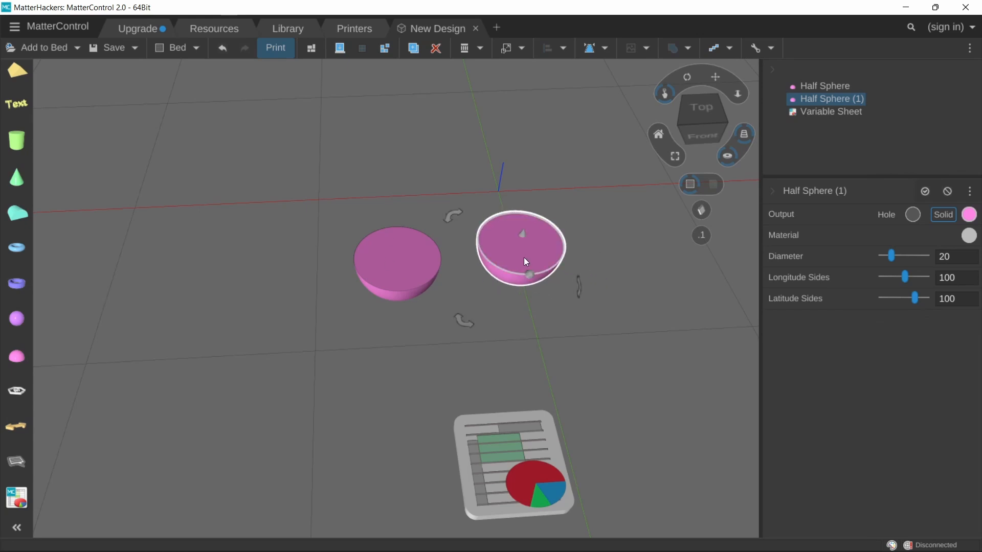
mouse_move(523, 250)
right_mouse_down()
mouse_move(515, 228)
mouse_move(532, 238)
right_mouse_up()
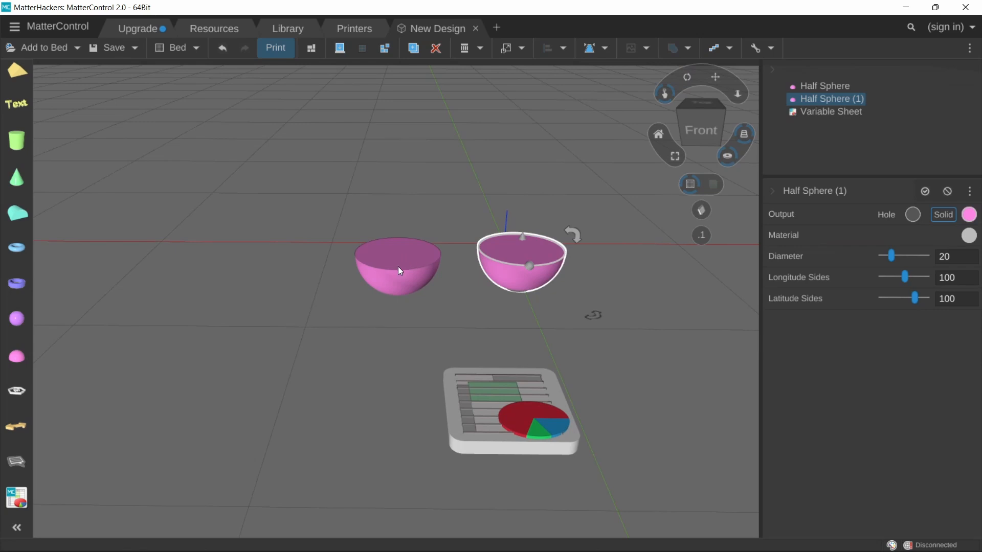
scroll(489, 233, "up", 2)
right_click_drag(489, 230, 493, 251)
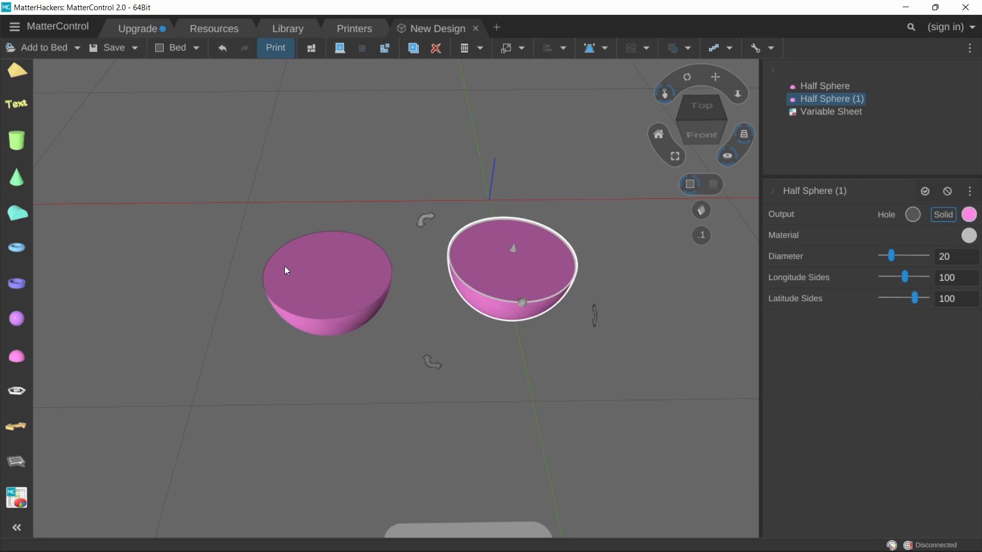
Step: Set the right half sphere's Diameter to 17 and shift it slightly toward the front of the bed
left_click(955, 256)
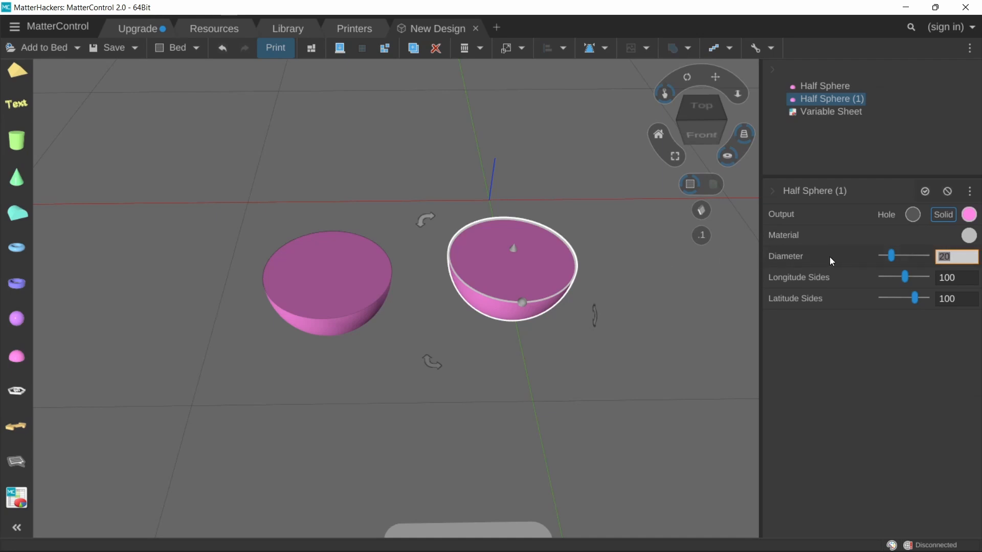
left_click(357, 314)
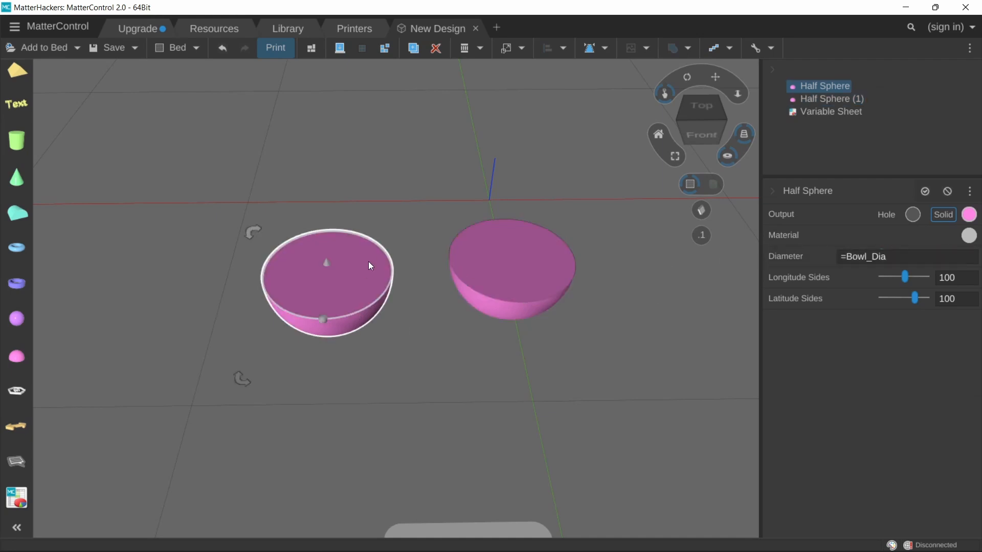
left_click(512, 271)
left_click(936, 256)
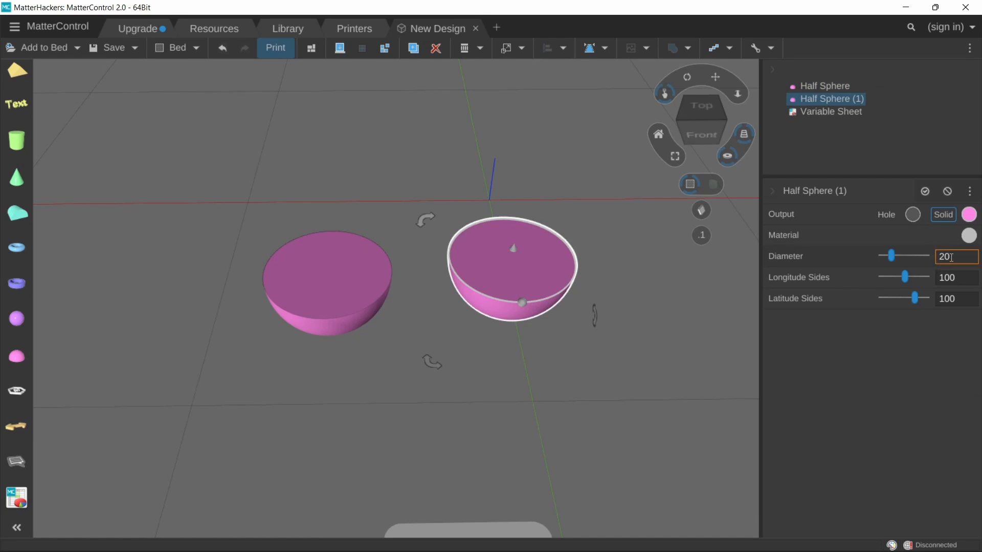
type("217")
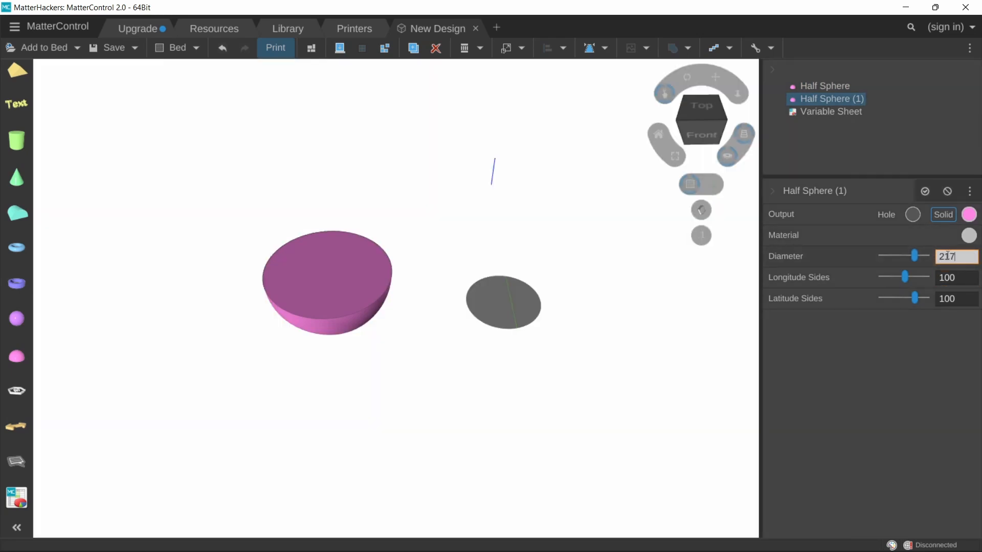
left_click_drag(959, 256, 930, 256)
type("17")
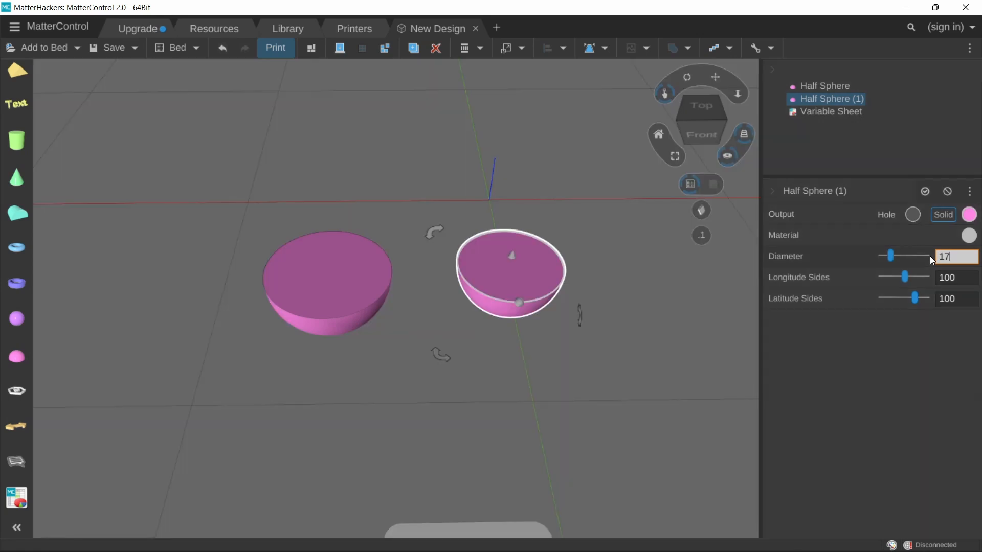
left_click_drag(521, 283, 511, 301)
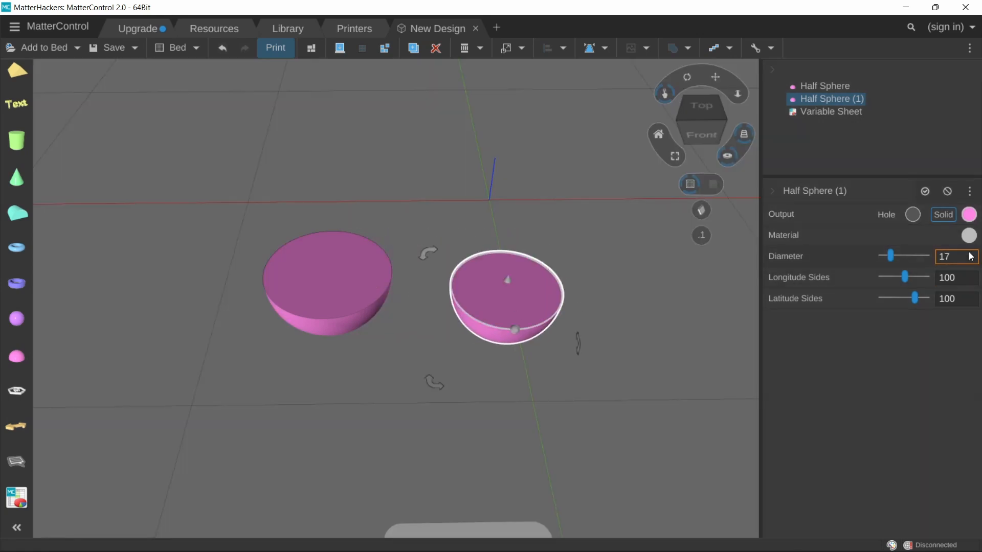
Step: Link the right half sphere's Diameter to the named cell with =Bowl_Dia - 3 and nudge the half sphere away from the left one
left_click_drag(969, 256, 904, 264)
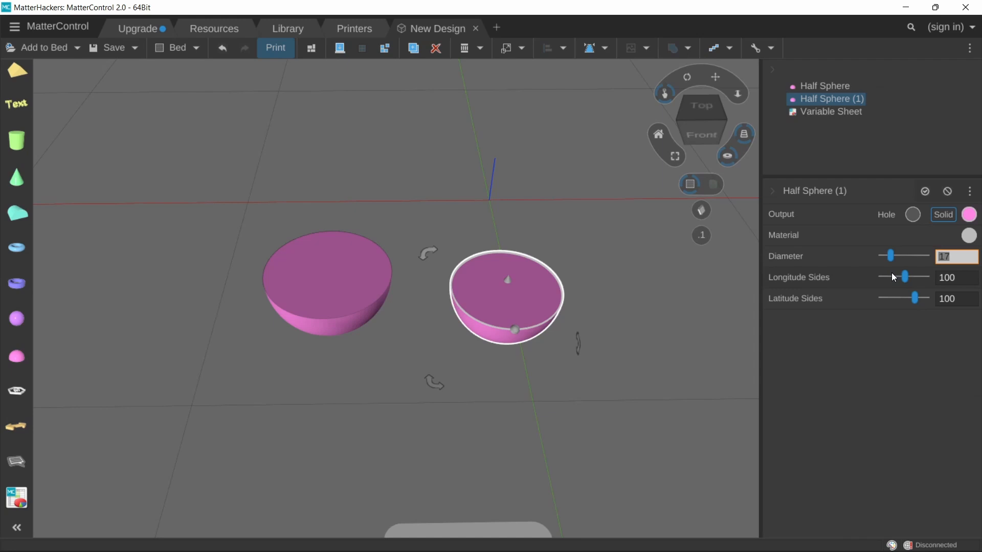
type("=")
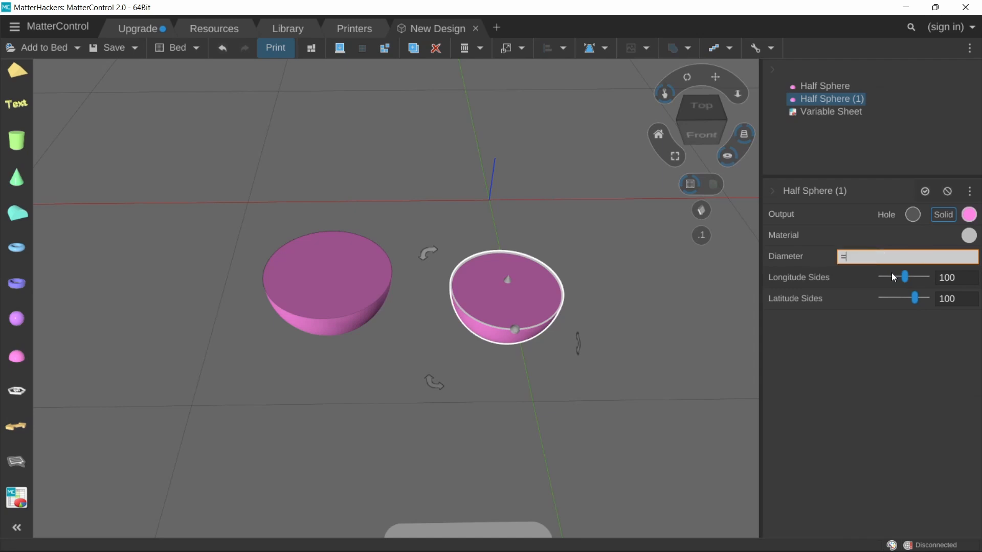
type("Bo")
type("e")
type("l_Dia")
type(" -")
type(" 2")
key("BackSpace")
type("3")
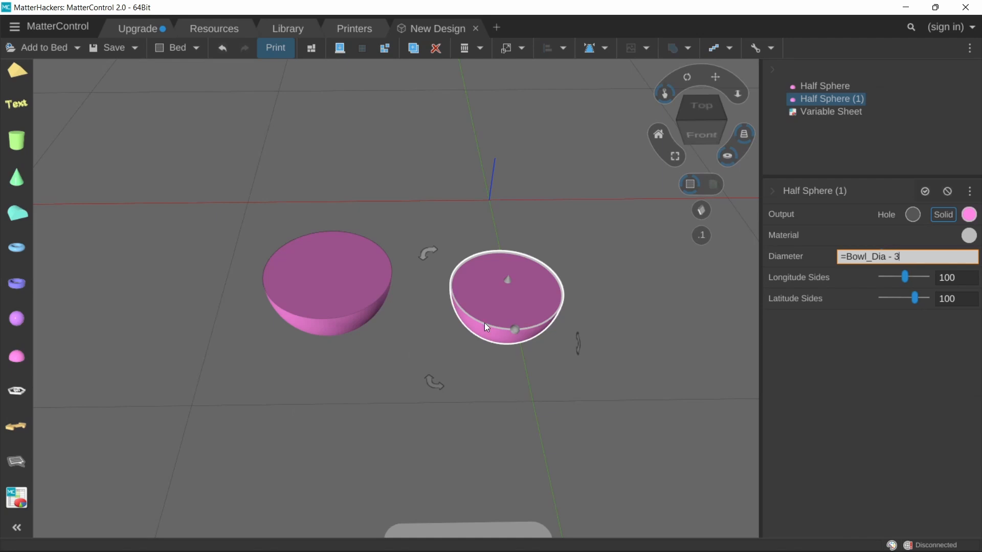
left_click_drag(516, 302, 560, 274)
Step: Try subtracting 10 in the right half sphere's Diameter formula and set it back to =Bowl_Dia - 3
left_click(924, 258)
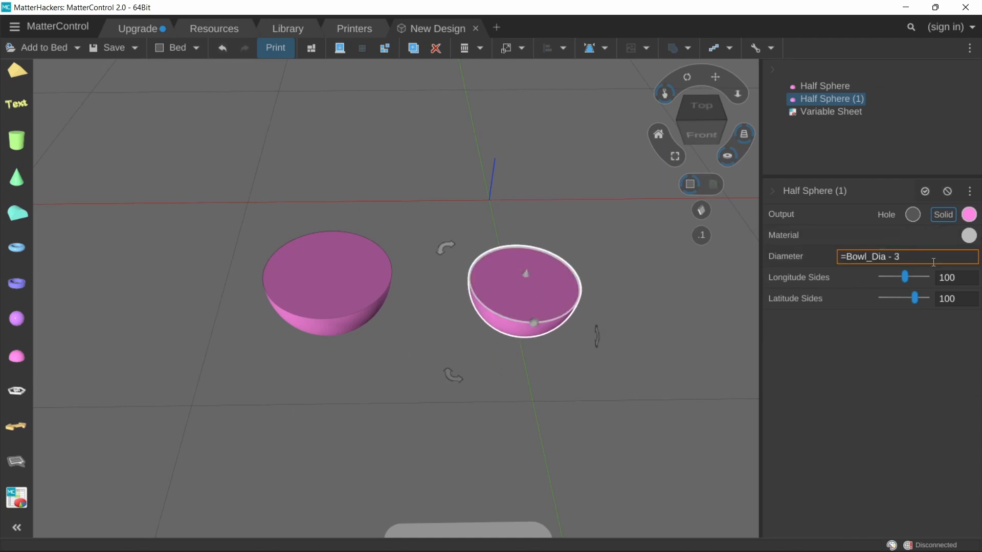
left_click(924, 259)
key("BackSpace")
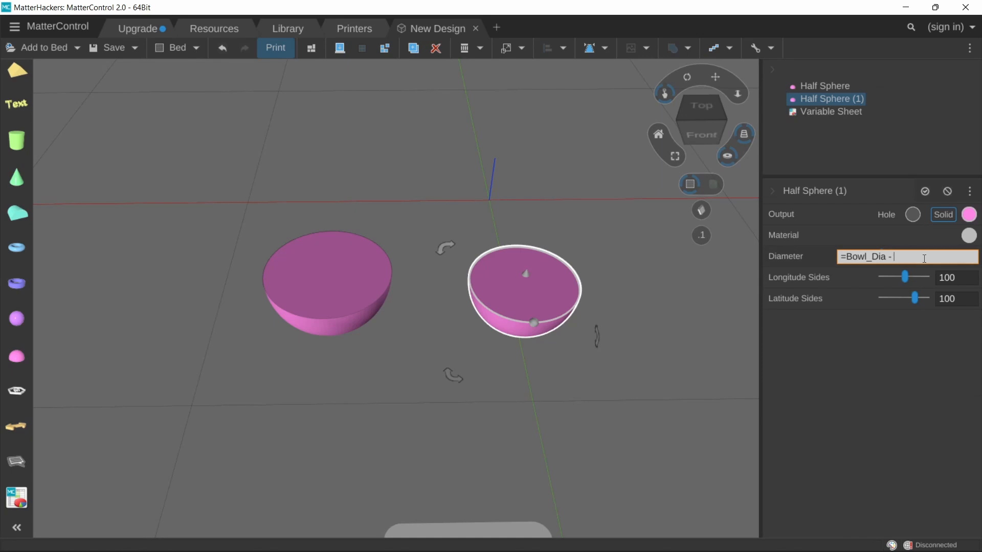
type("10")
key("BackSpace")
key("BackSpace")
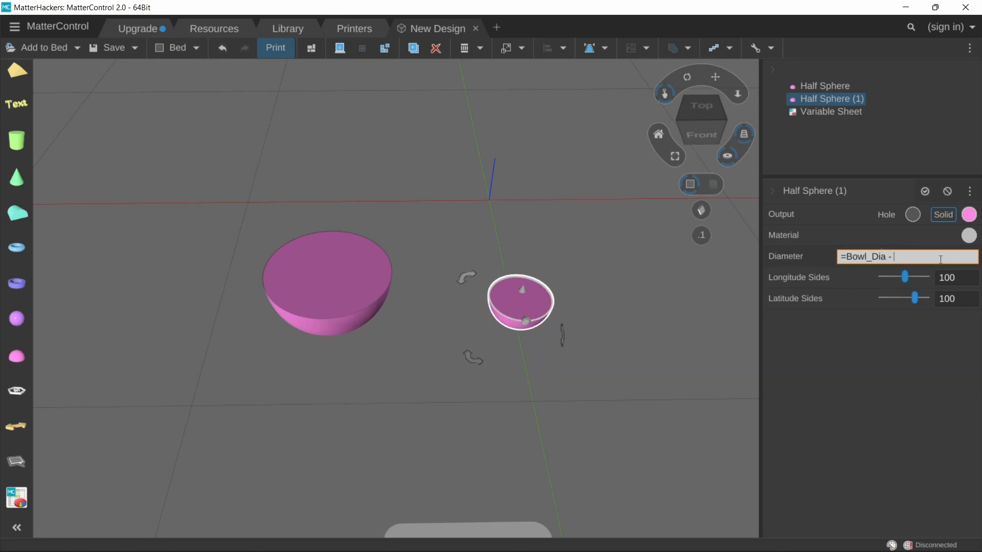
type("3")
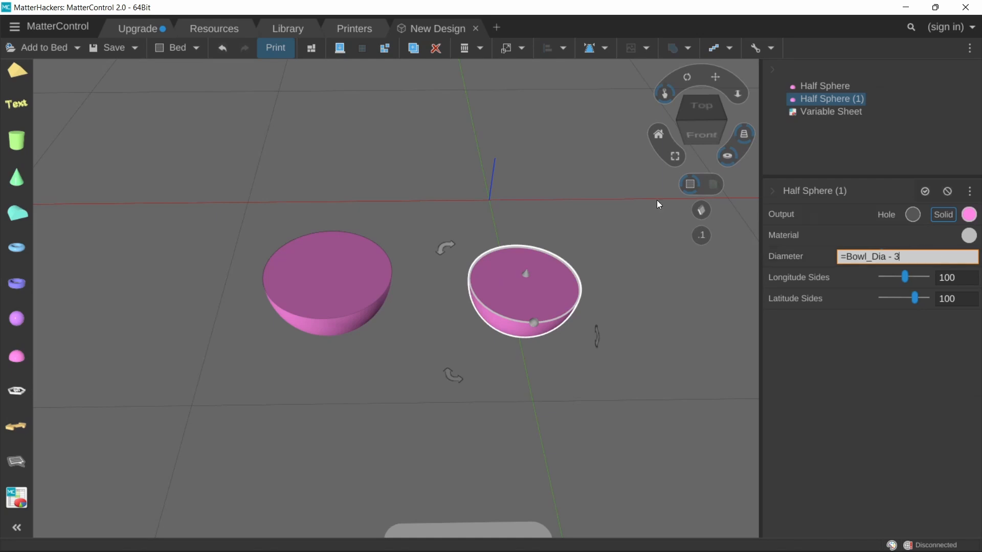
key("Return")
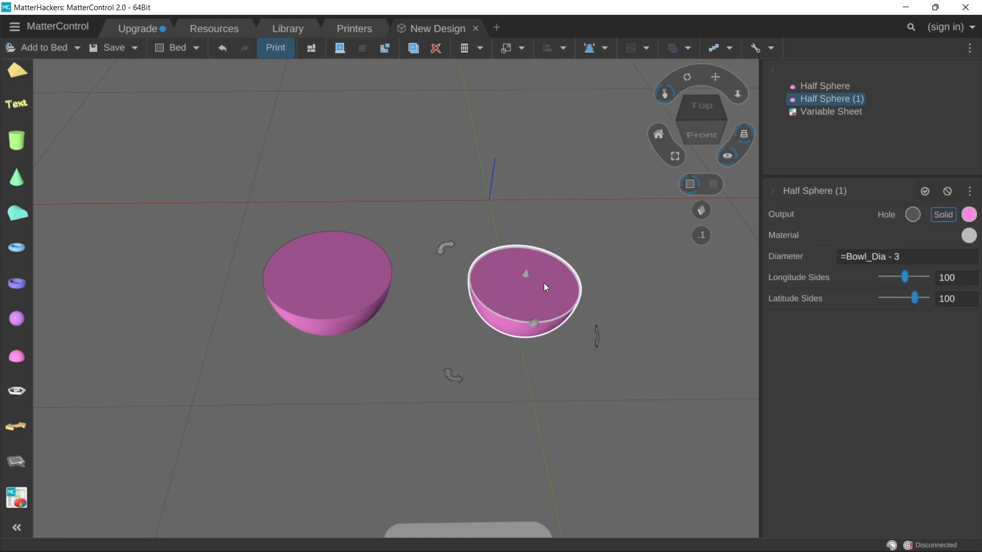
left_click(849, 257)
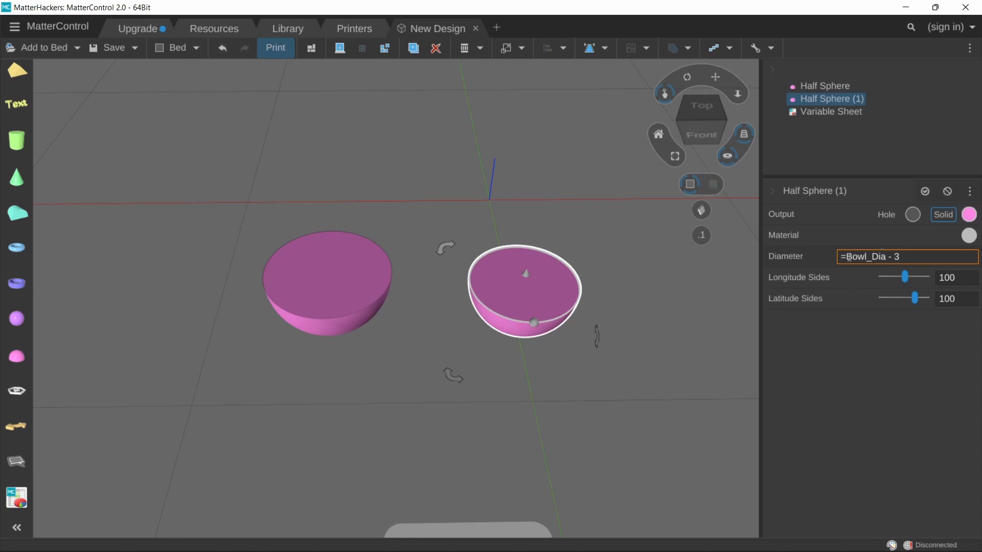
left_click_drag(846, 258, 908, 259)
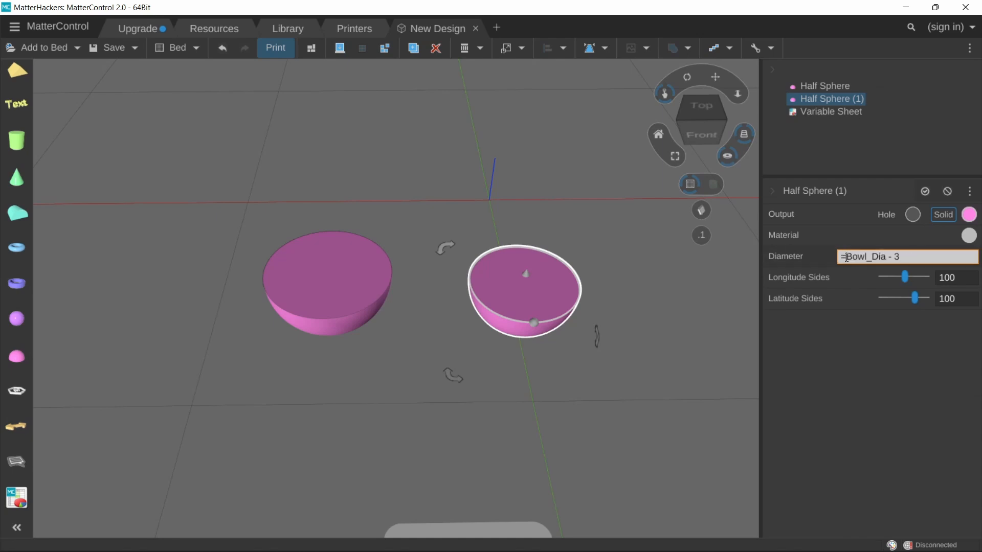
Step: Compare the name of cell A1 in the variable sheet with the name used in the right half sphere's Diameter formula
double_click(866, 257)
right_click_drag(677, 355, 686, 274)
left_click(612, 415)
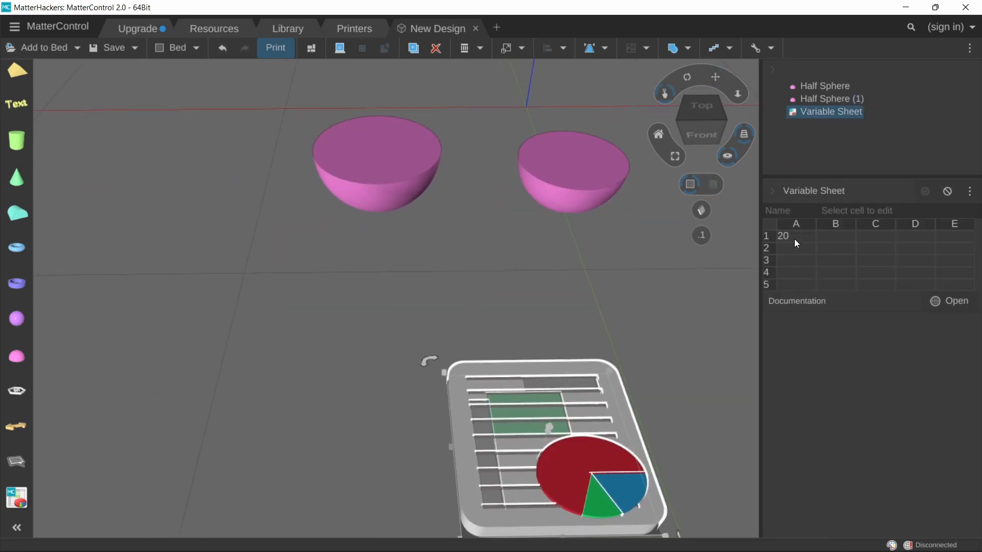
left_click(789, 234)
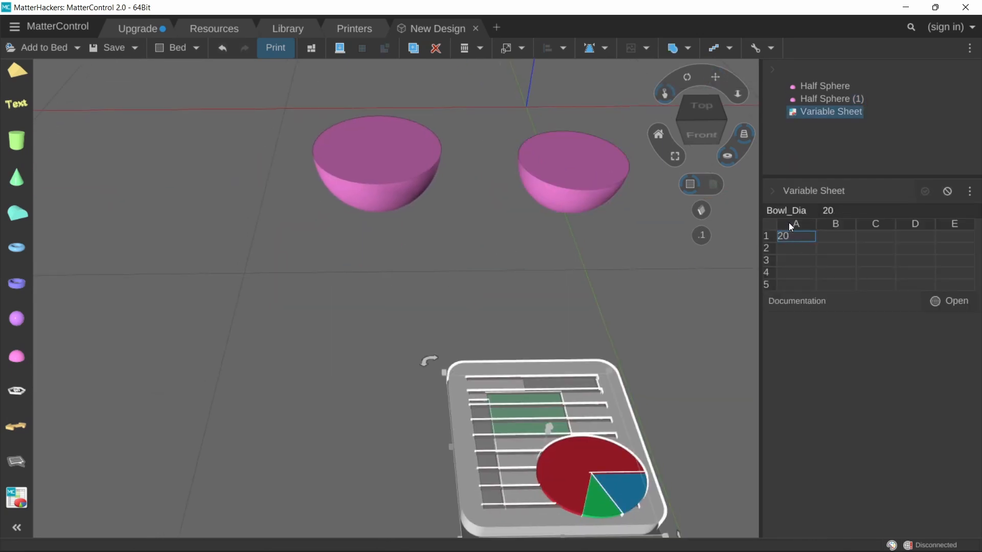
left_click(789, 212)
left_click(603, 202)
left_click(894, 254)
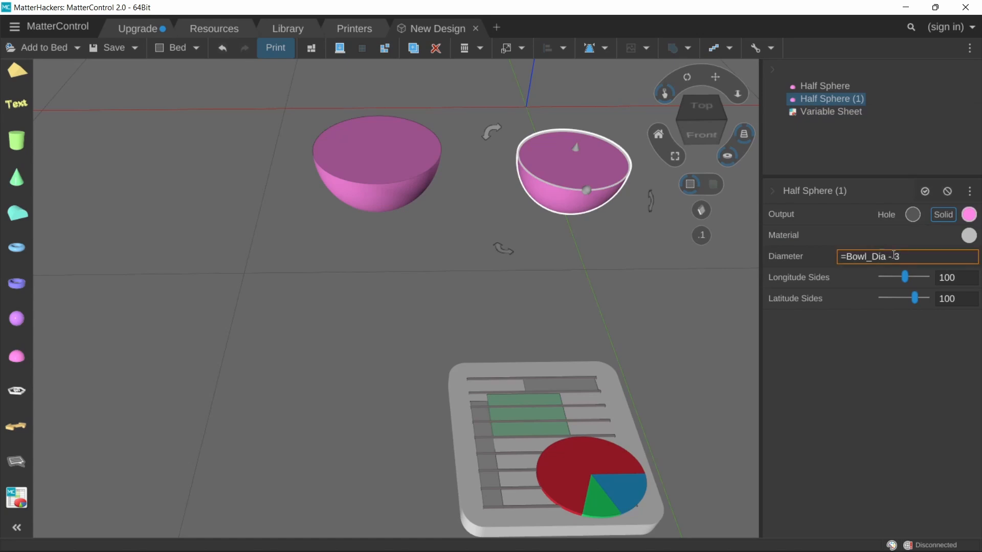
key("Return")
middle_click_drag(627, 279, 479, 349)
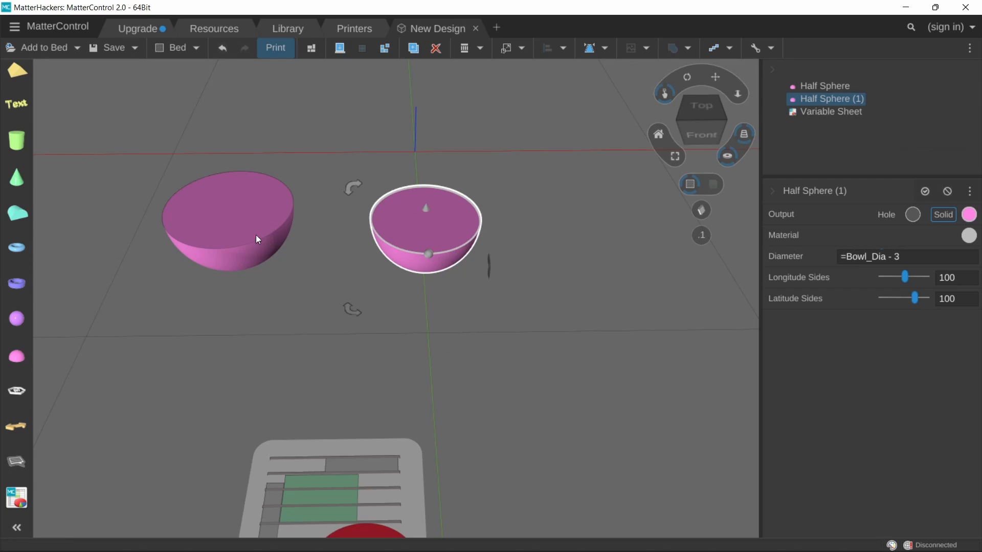
Step: Set the Bowl_Dia cell in the variable sheet to 30
left_click(354, 523)
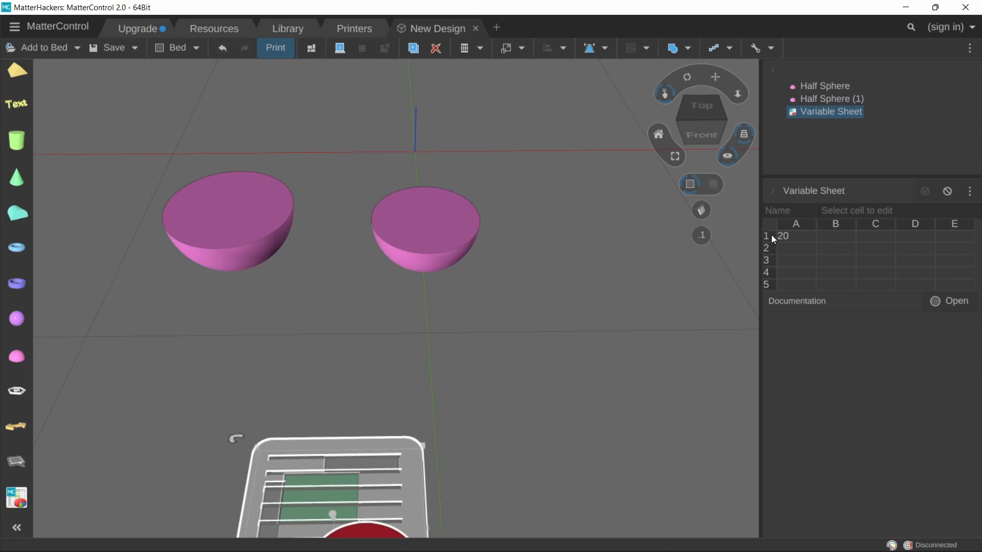
left_click(787, 236)
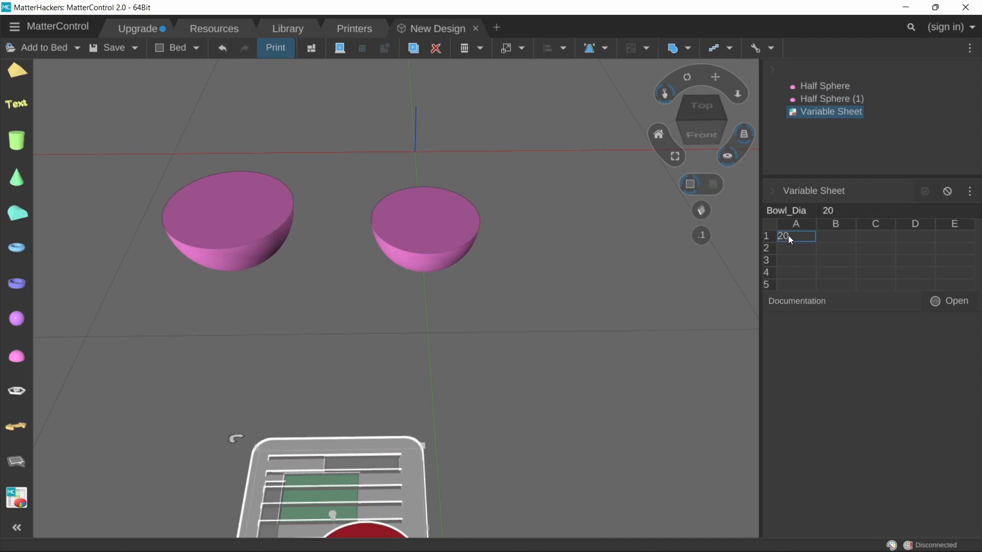
type("30")
key("Return")
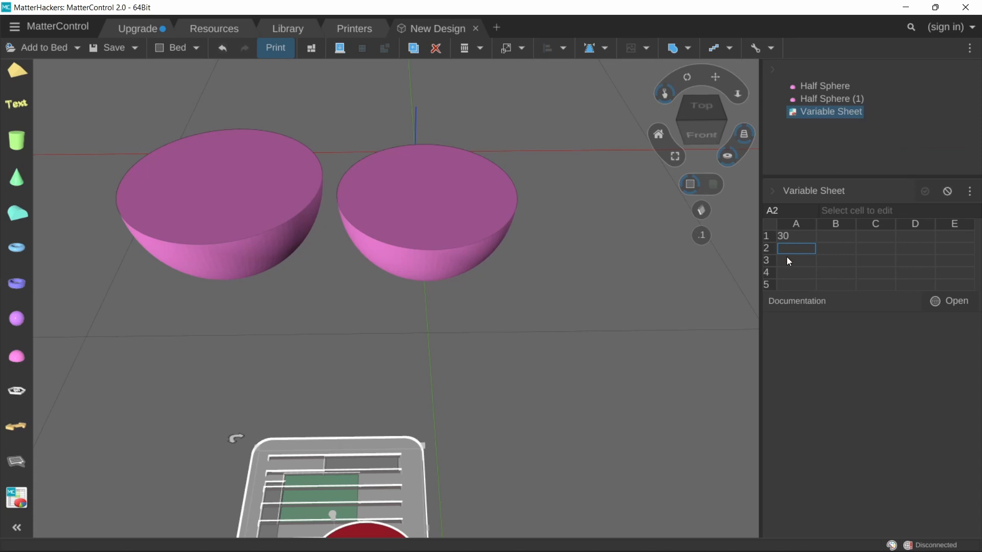
Step: Change the right half sphere's Output to Hole
left_click(507, 211)
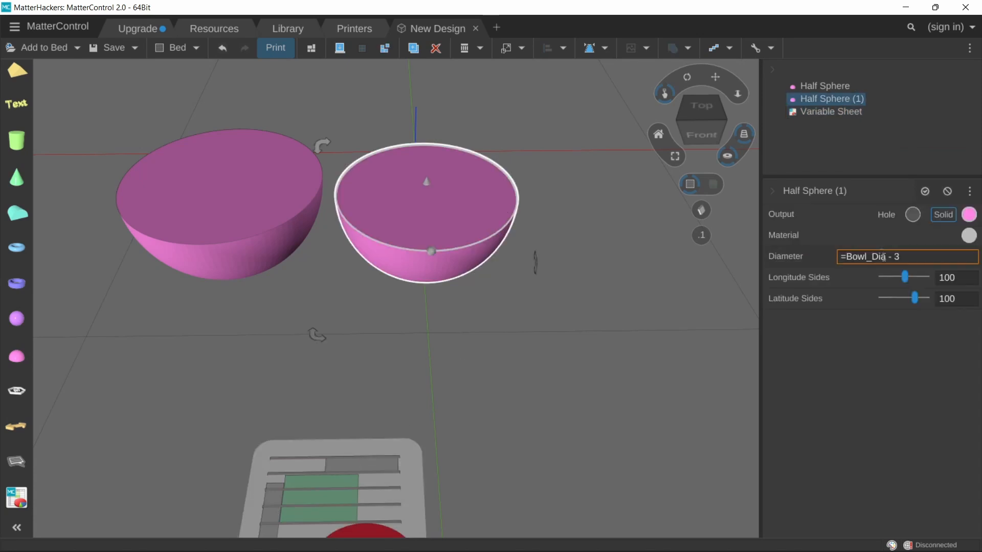
middle_click_drag(387, 271, 444, 310)
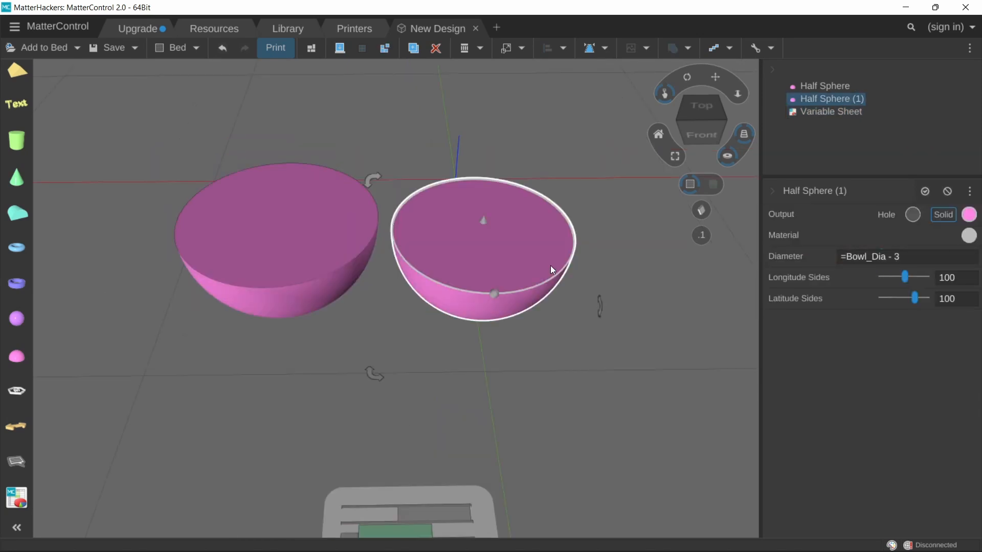
left_click(588, 269)
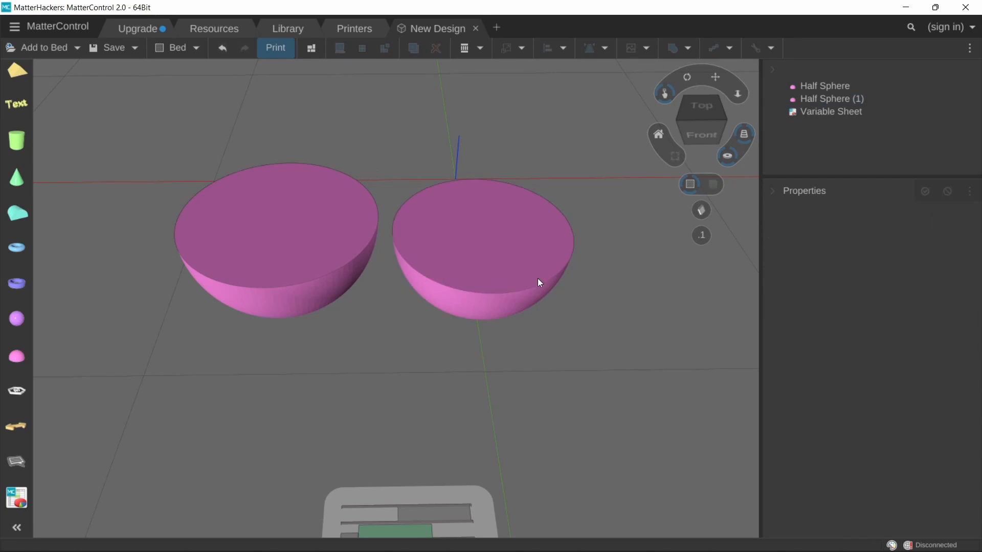
left_click(519, 280)
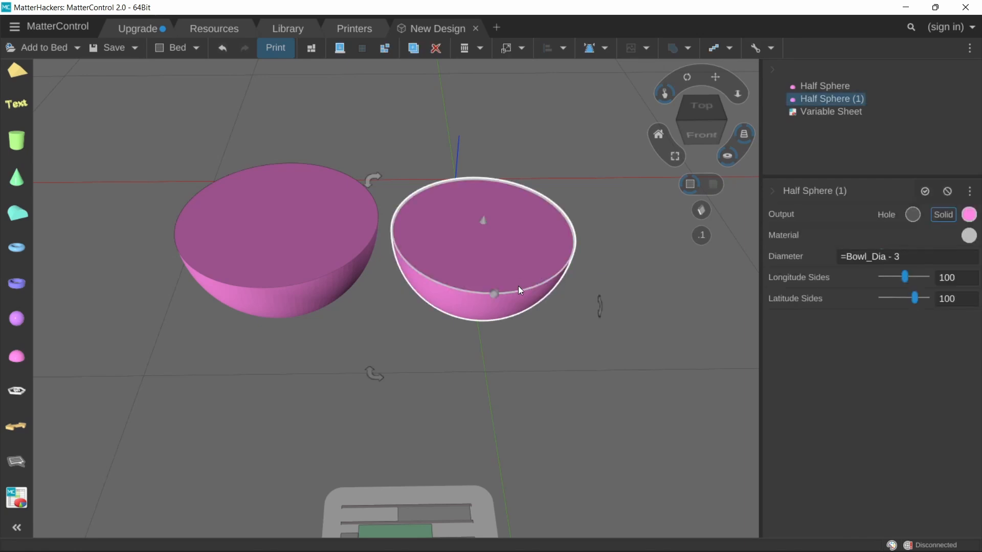
left_click(568, 167)
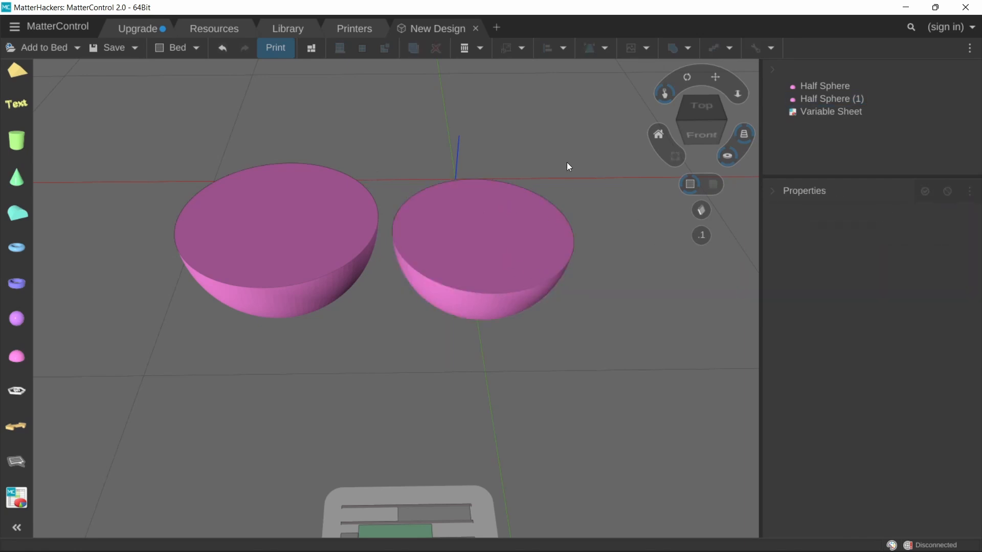
left_click(527, 224)
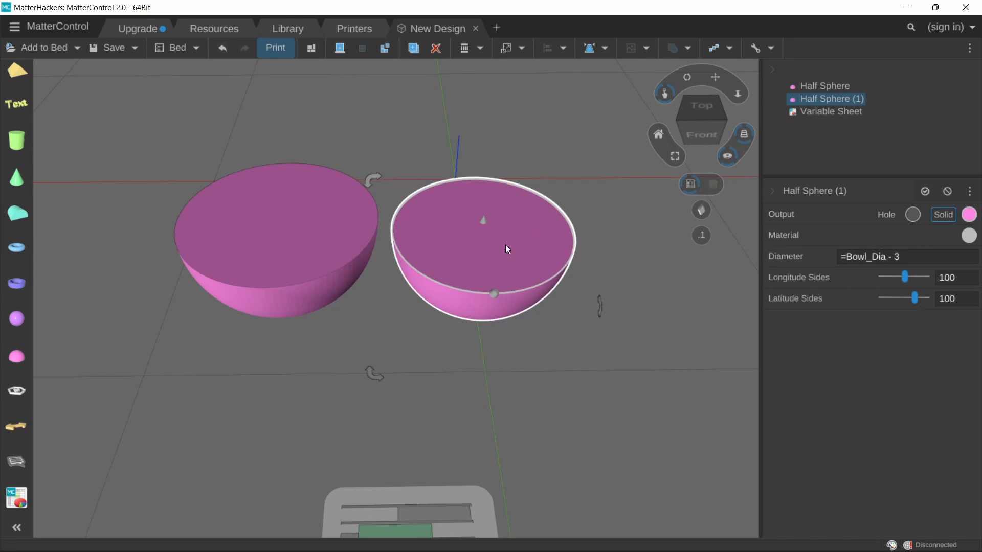
left_click(908, 217)
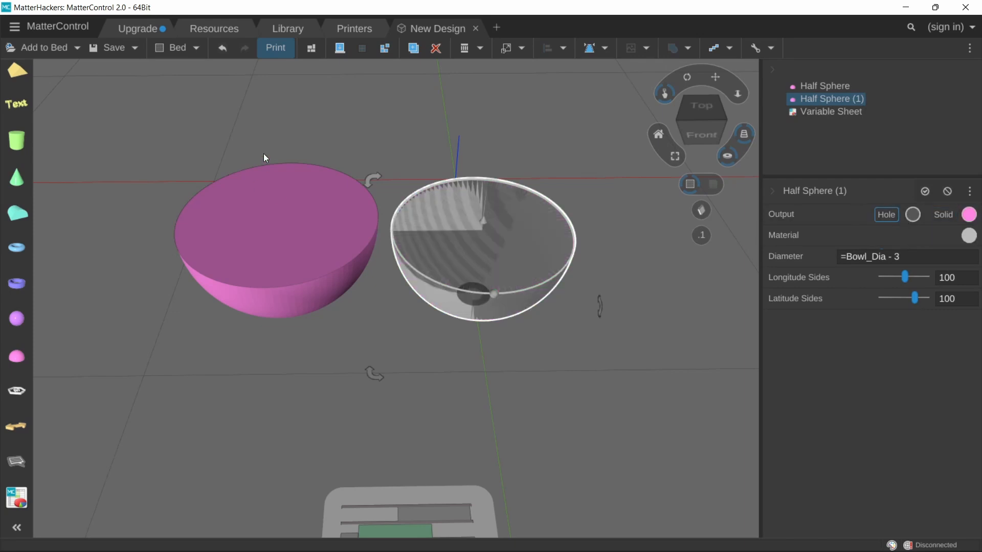
Step: Align the two half spheres on centre along the X and Y axes, with centred SubAlign on both axes
left_click_drag(263, 154, 503, 264)
left_click(545, 49)
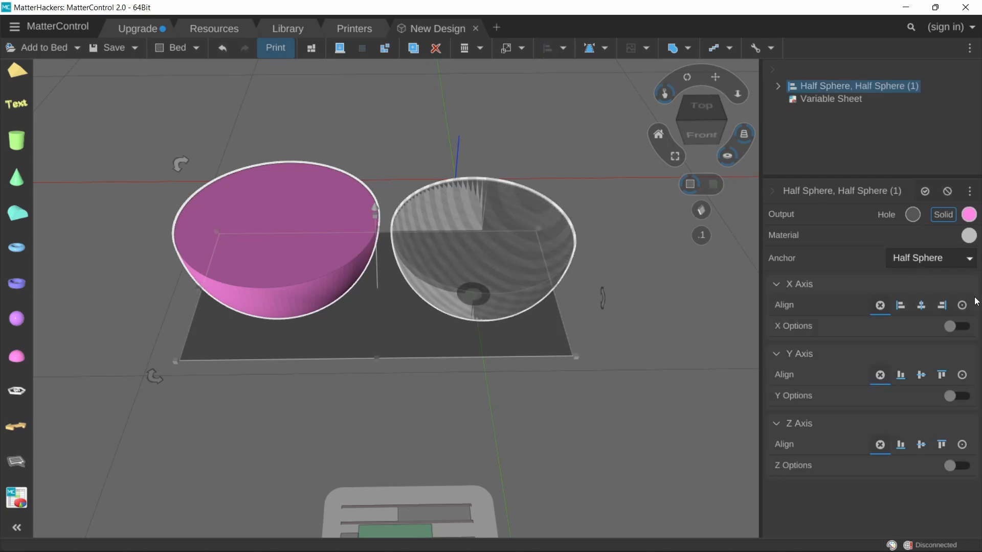
left_click(946, 326)
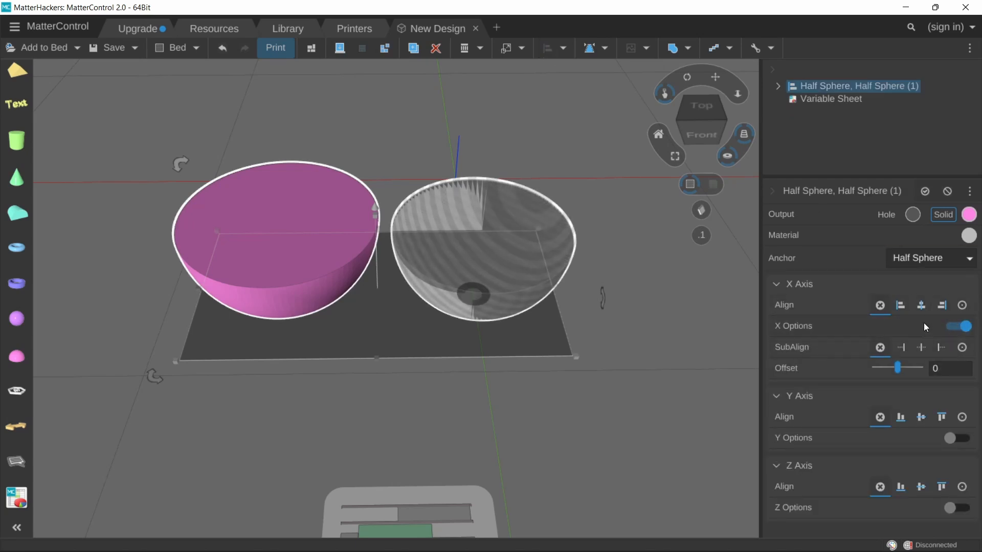
left_click(921, 306)
left_click(921, 348)
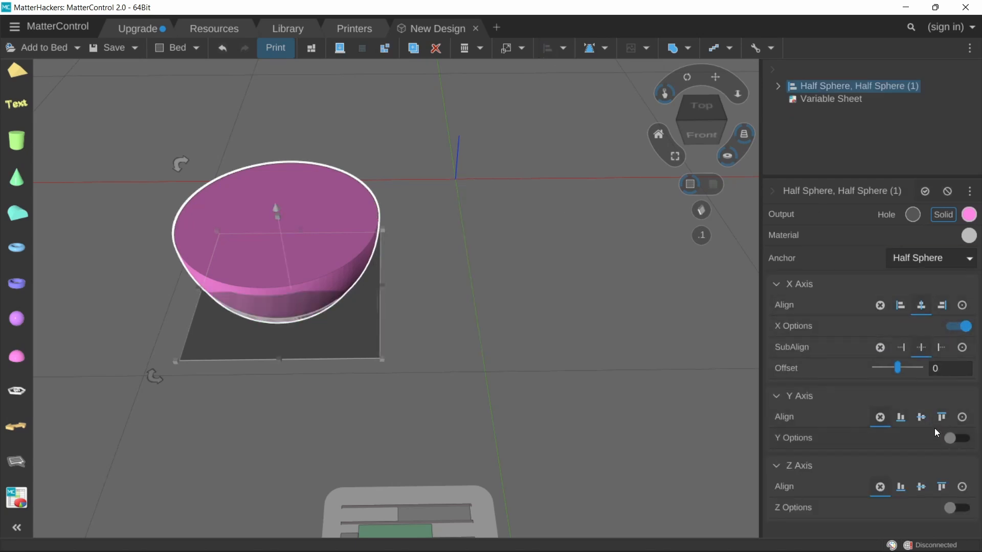
left_click(952, 439)
left_click(915, 417)
left_click(915, 459)
Step: Align the two half spheres at the top on the Z axis, with SubAlign also set to top
scroll(946, 504, "down", 1)
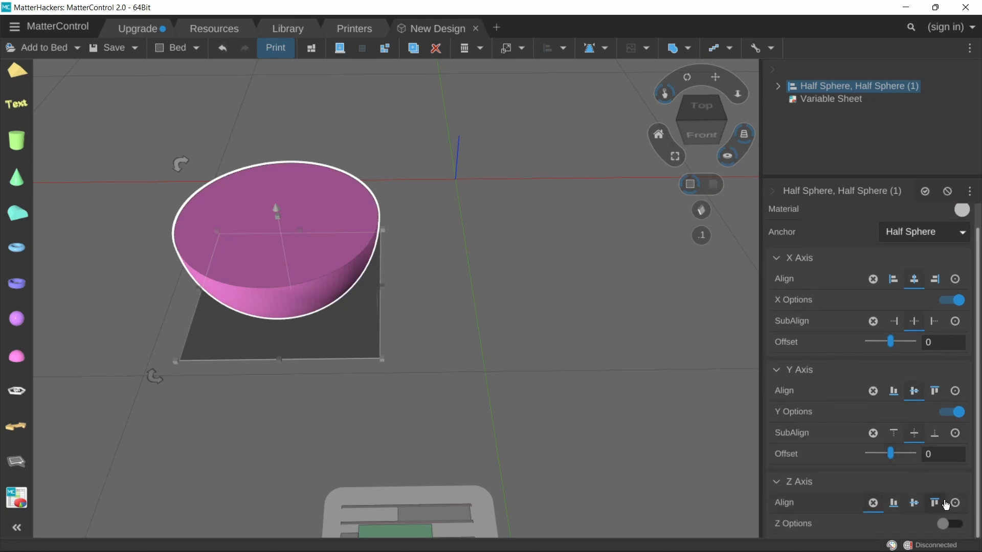
left_click(951, 524)
scroll(941, 511, "down", 2)
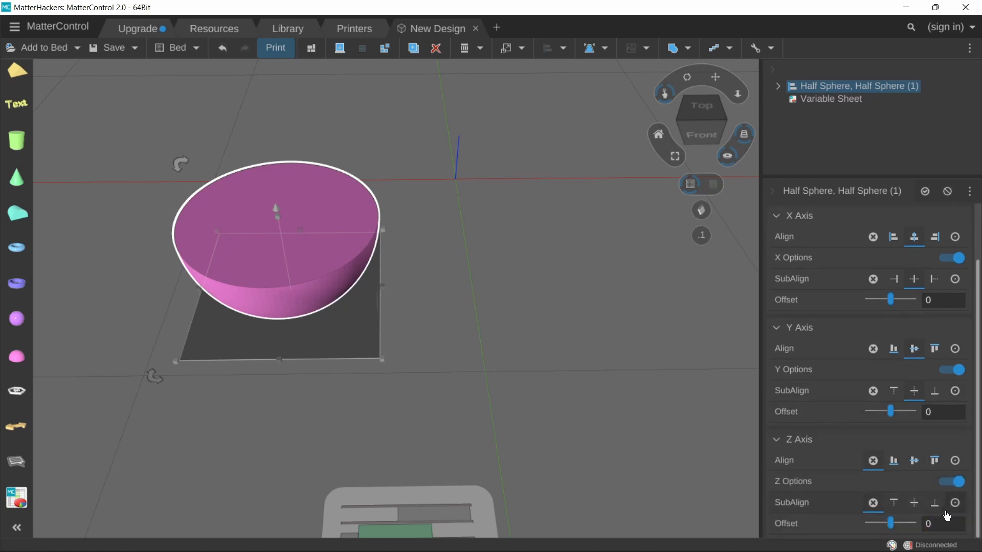
left_click(895, 504)
left_click(935, 461)
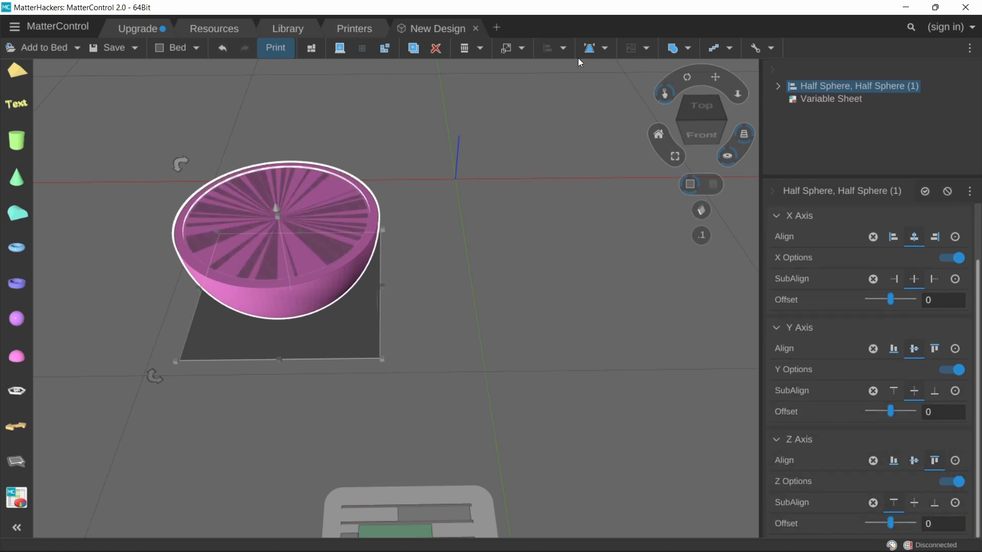
Step: Combine the aligned half spheres so the hole cuts out the inside of the bowl
left_click(674, 48)
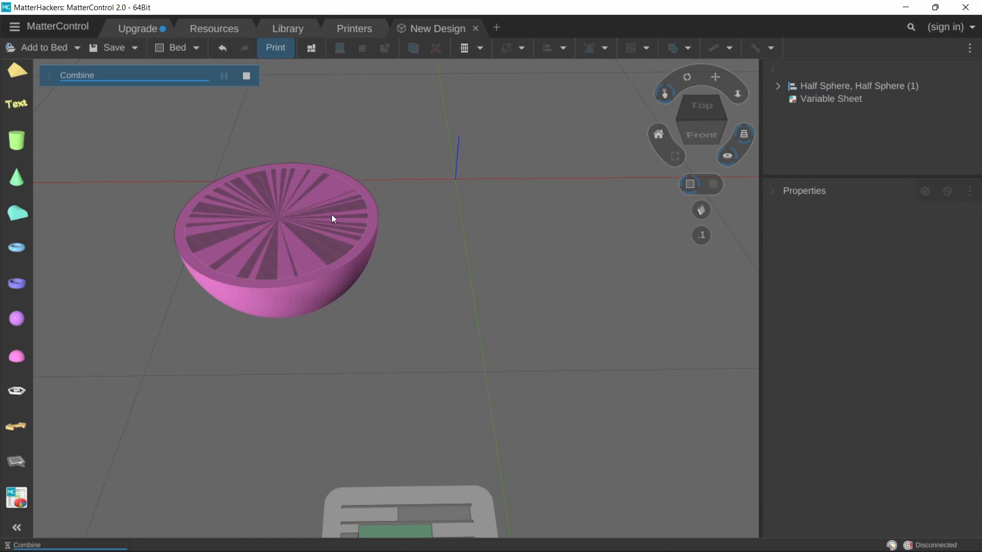
middle_click_drag(375, 347, 438, 349)
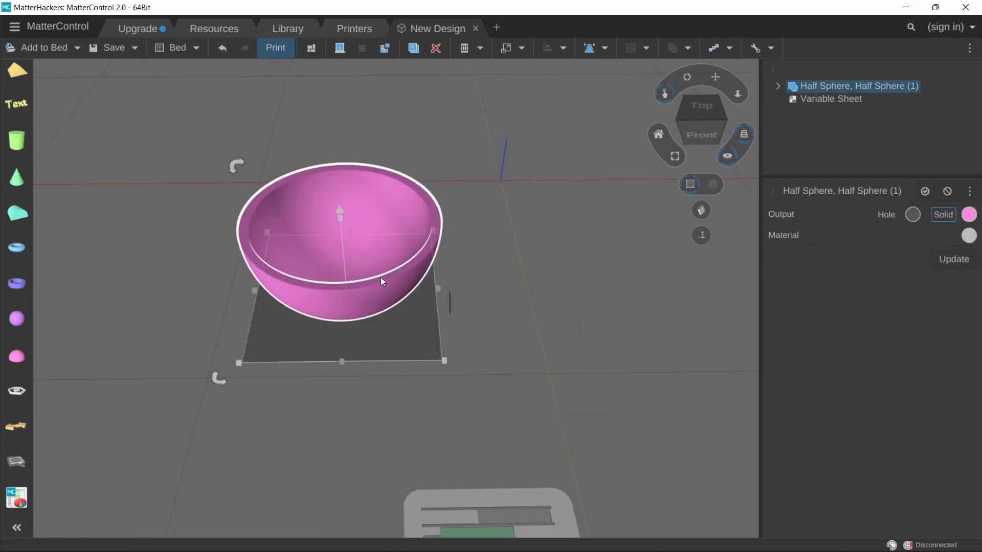
scroll(536, 358, "down", 3)
scroll(413, 270, "down", 2)
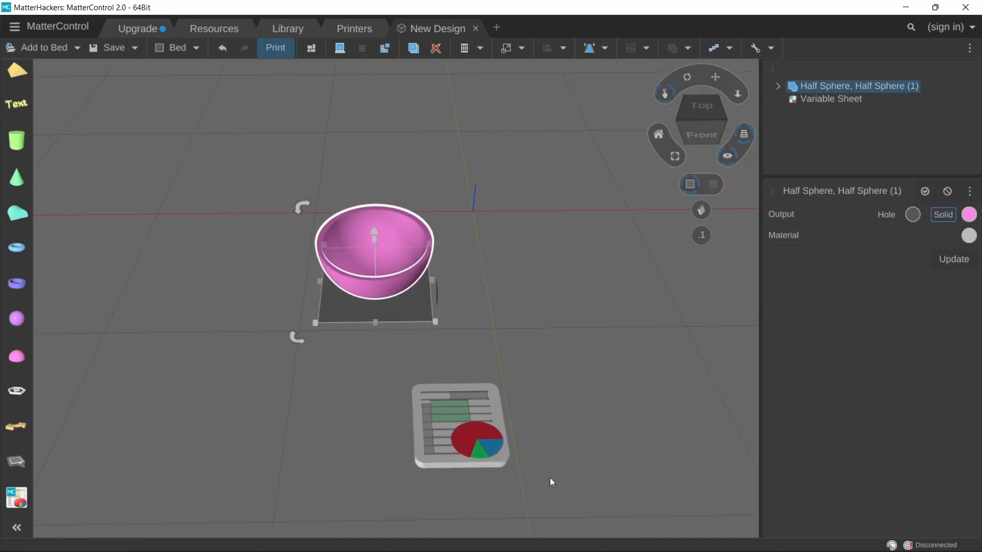
Step: Set the Bowl_Dia cell in the variable sheet to 100 to resize the combined bowl
left_click(500, 460)
left_click(796, 240)
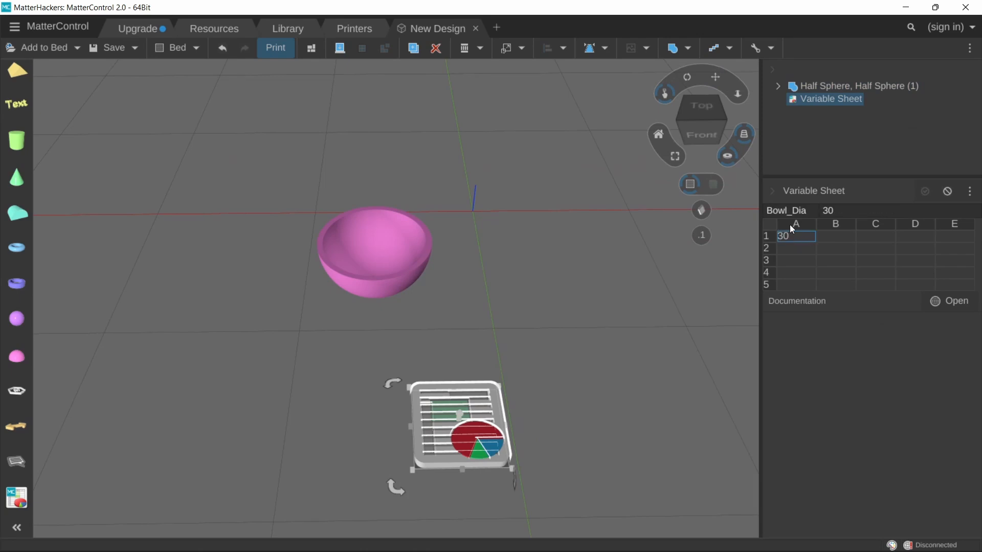
type("100")
key("Return")
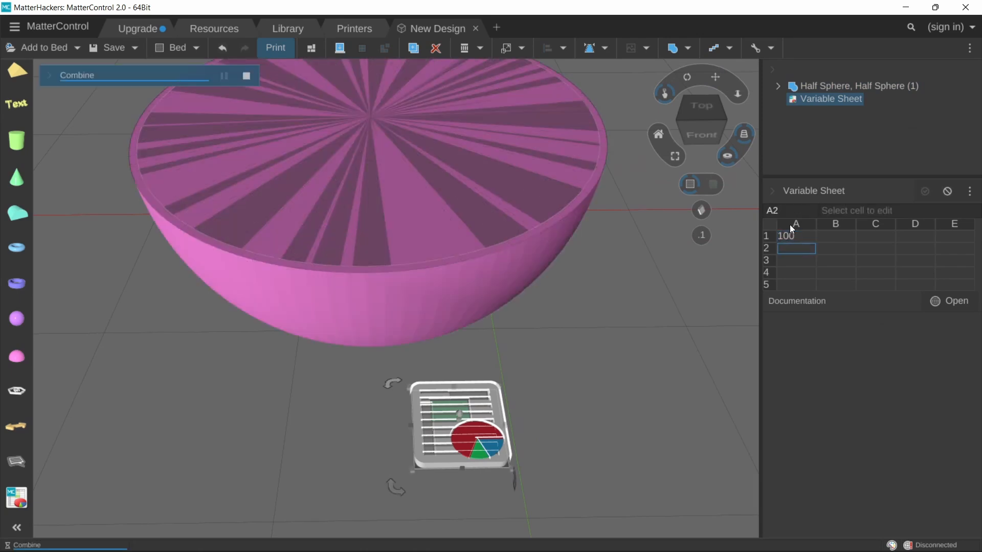
right_click_drag(305, 274, 323, 367)
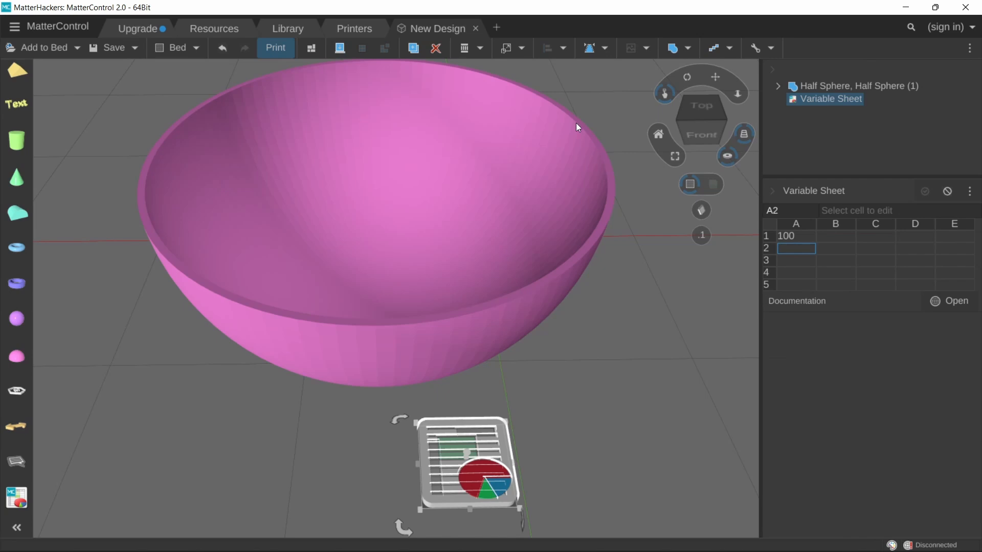
right_click_drag(560, 312, 302, 323)
Step: Add a new half sphere on the empty bed area beside the bowl and rotate it 180° upside down
middle_click_drag(187, 340, 409, 361)
scroll(287, 368, "down", 4)
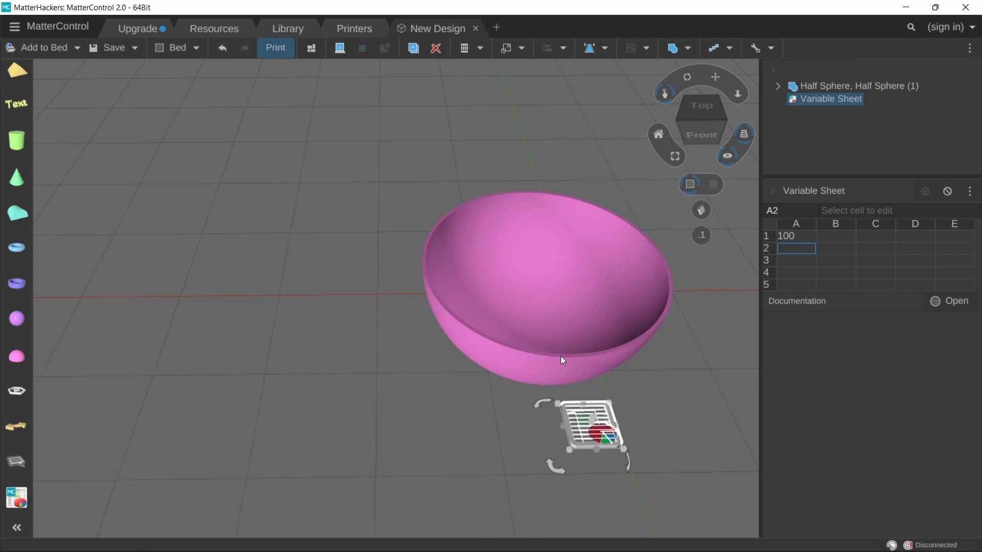
left_click_drag(25, 360, 288, 327)
scroll(312, 351, "up", 2)
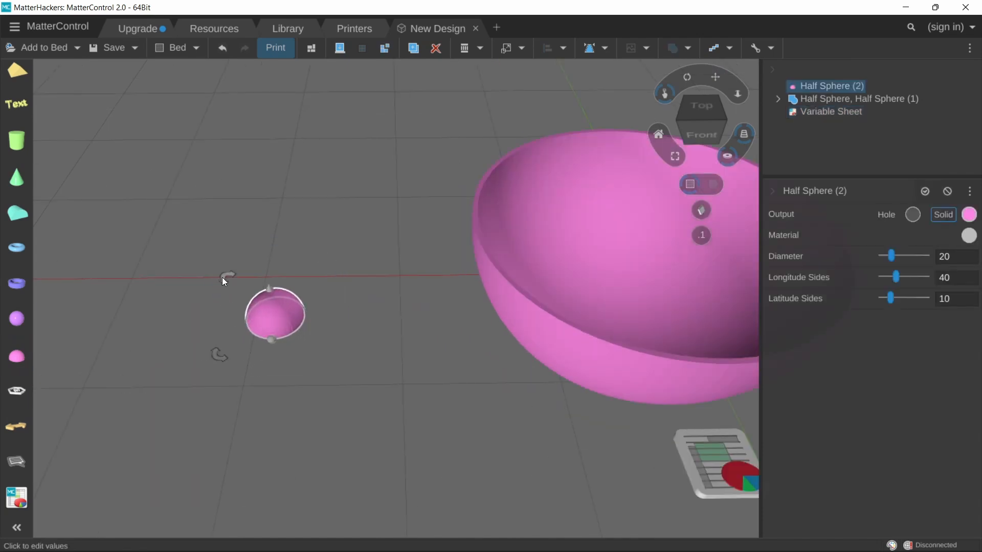
left_click_drag(224, 278, 386, 308)
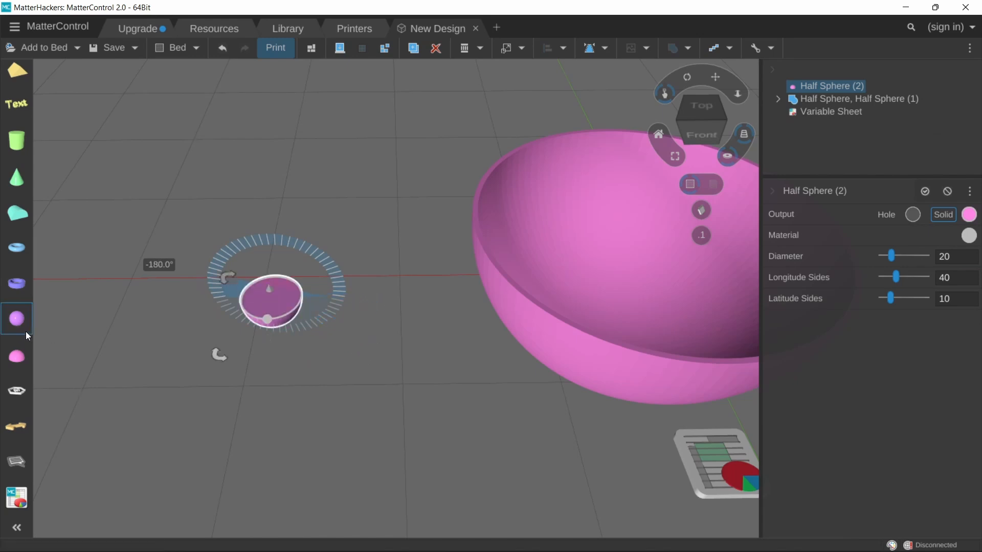
Step: Add another half sphere between the small one and the large bowl and rotate it upside down
left_click_drag(22, 326, 351, 338)
left_click(222, 48)
left_click_drag(18, 357, 366, 317)
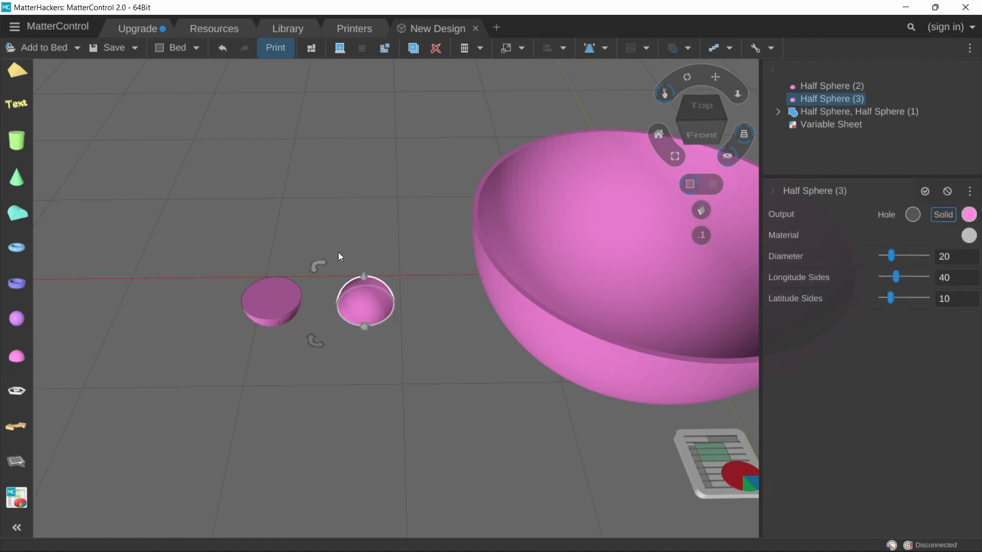
left_click_drag(319, 266, 458, 299)
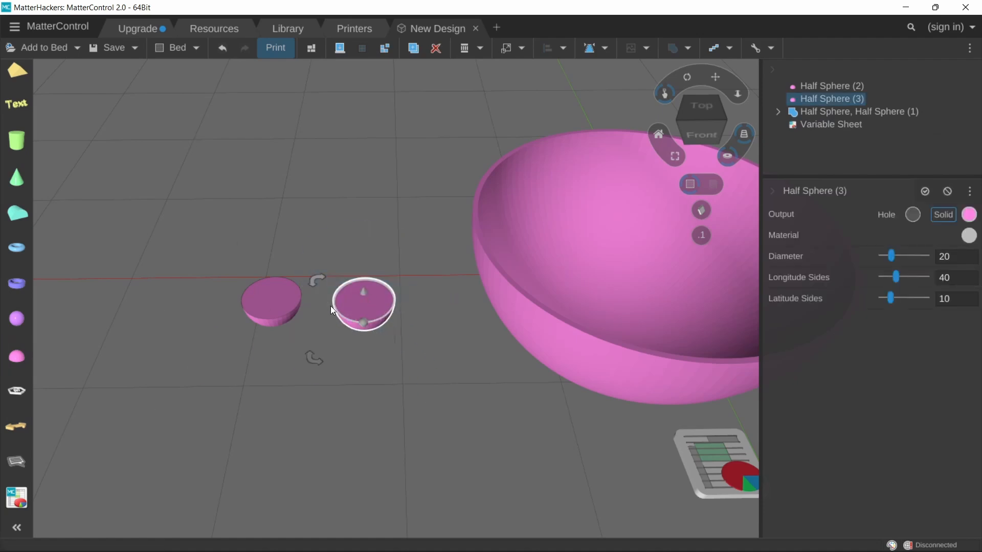
Step: Give the newest half sphere a Diameter of 17 and set its Longitude Sides and Latitude Sides to 100
left_click(937, 256)
type("17")
key("Tab")
type("100")
key("Tab")
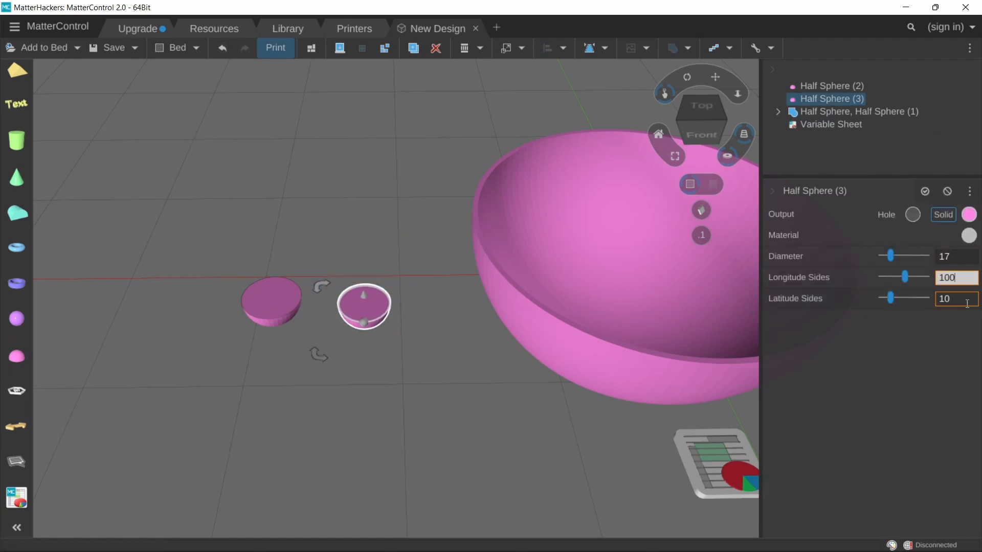
type("100")
Step: Set the Longitude Sides and Latitude Sides of the 20 mm half sphere to 100
left_click(271, 303)
left_click_drag(954, 277, 923, 300)
type("100100")
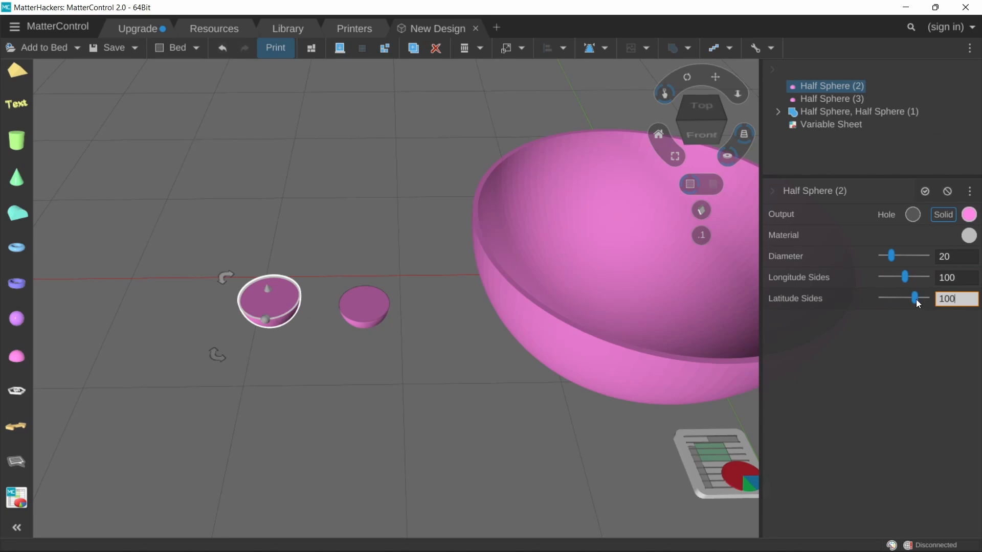
Step: Change the Output of the 17 mm half sphere to Hole
left_click_drag(225, 258, 347, 294)
left_click(328, 258)
left_click(364, 302)
left_click(911, 215)
Step: Align the two small half spheres on centre in X and Y and at the top in Z, and combine them
left_click_drag(227, 258, 358, 302)
left_click(548, 48)
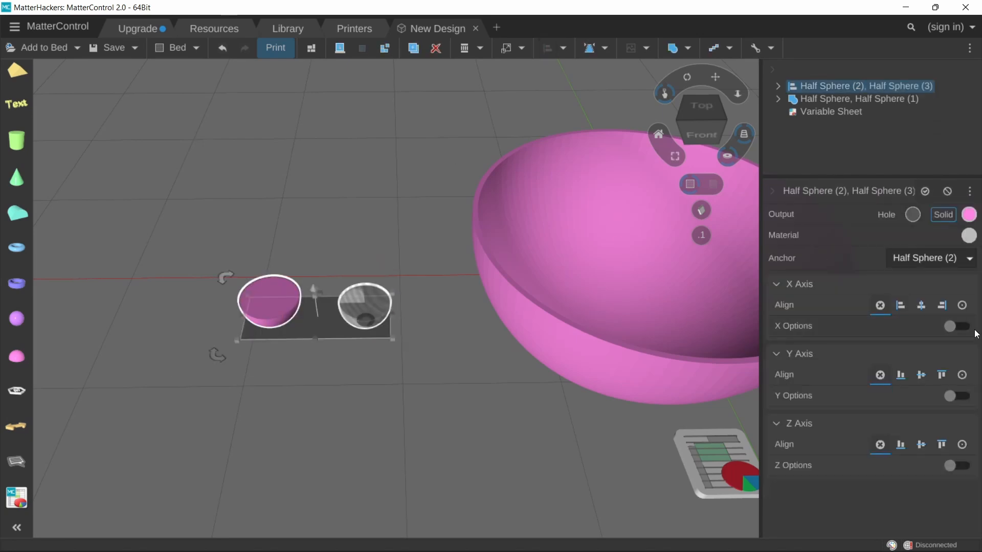
left_click(922, 306)
left_click(921, 375)
left_click(922, 444)
left_click(956, 465)
left_click(941, 445)
left_click(672, 49)
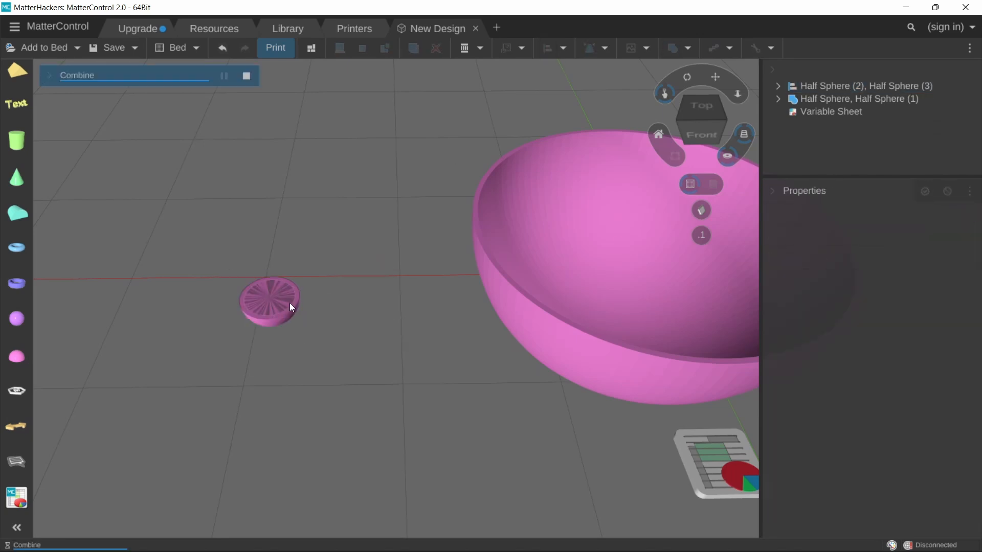
Step: Apply a Scale operation to the small bowl combined from the 20 and 17 mm half spheres
scroll(279, 339, "up", 5)
scroll(284, 341, "down", 3)
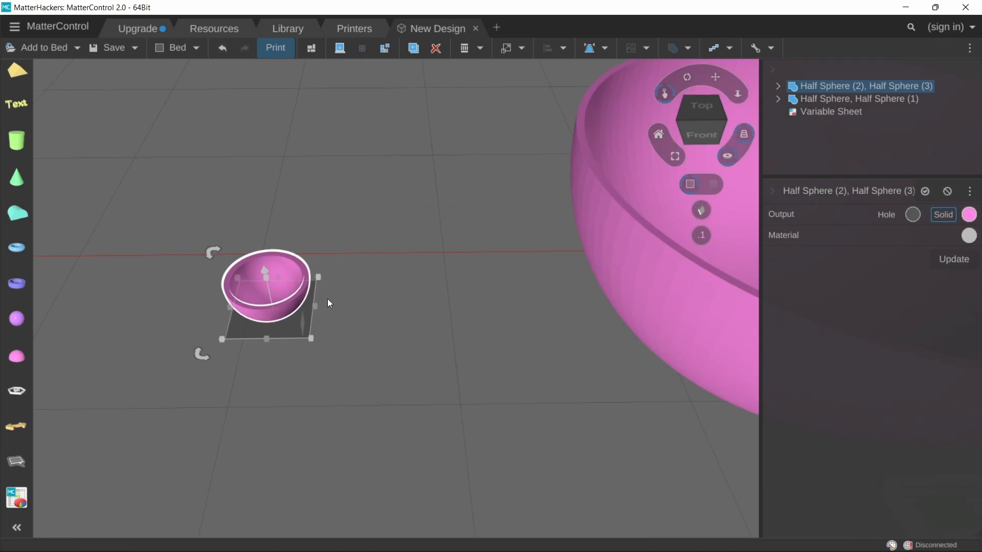
middle_click_drag(328, 300, 449, 370)
scroll(372, 385, "up", 4)
scroll(449, 373, "down", 6)
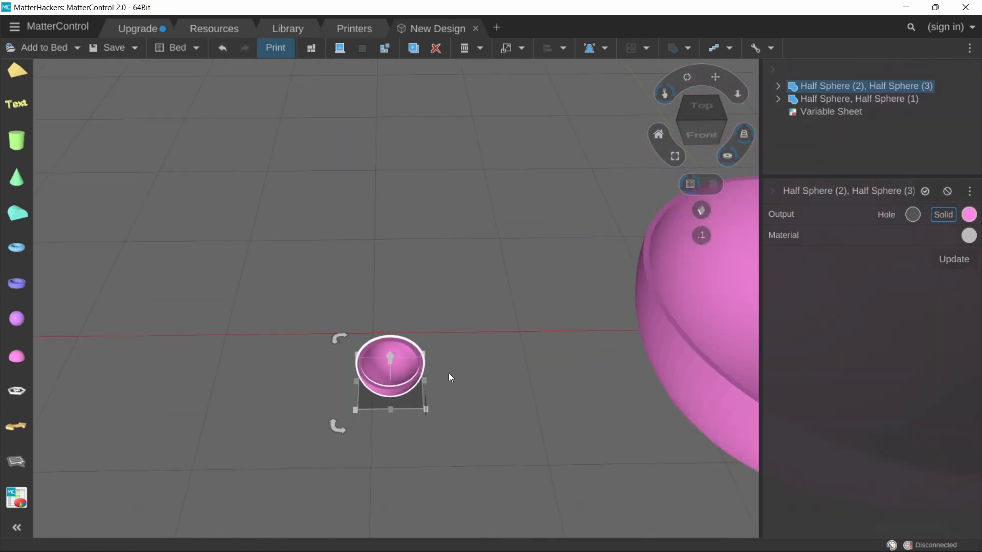
right_click(397, 383)
mouse_move(450, 413)
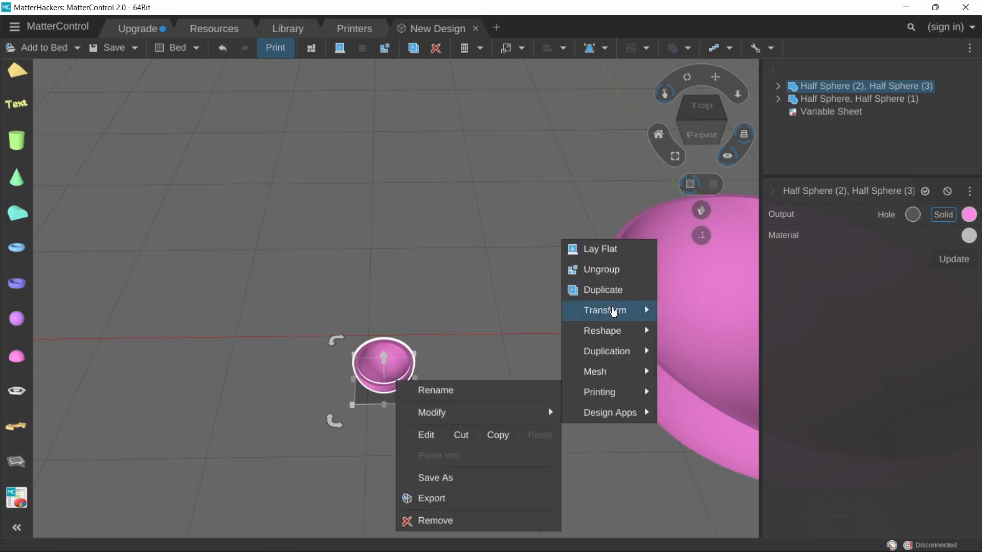
left_click(692, 351)
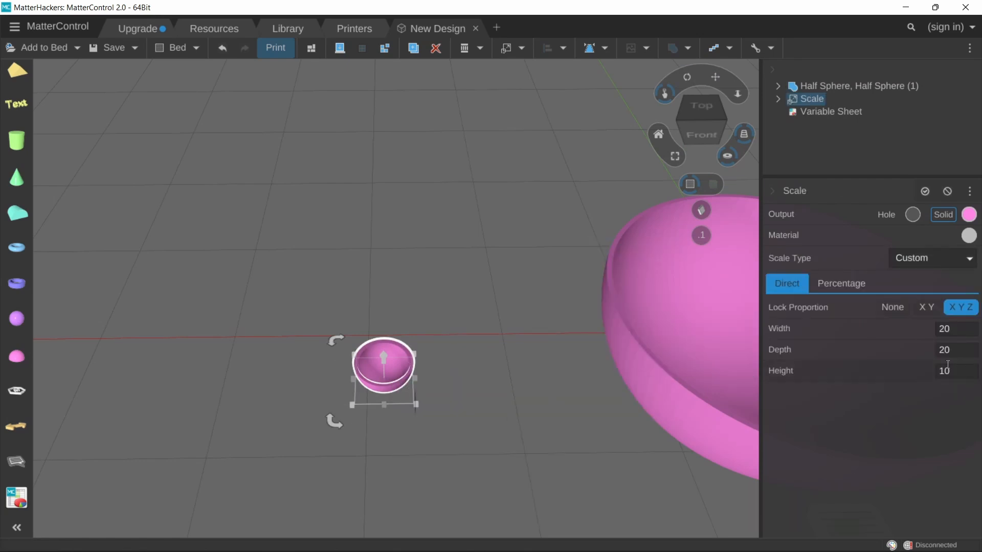
Step: Set the small bowl's scale Width to 100 with X Y Z proportions locked and compare its wall with the parametric bowl
left_click(946, 326)
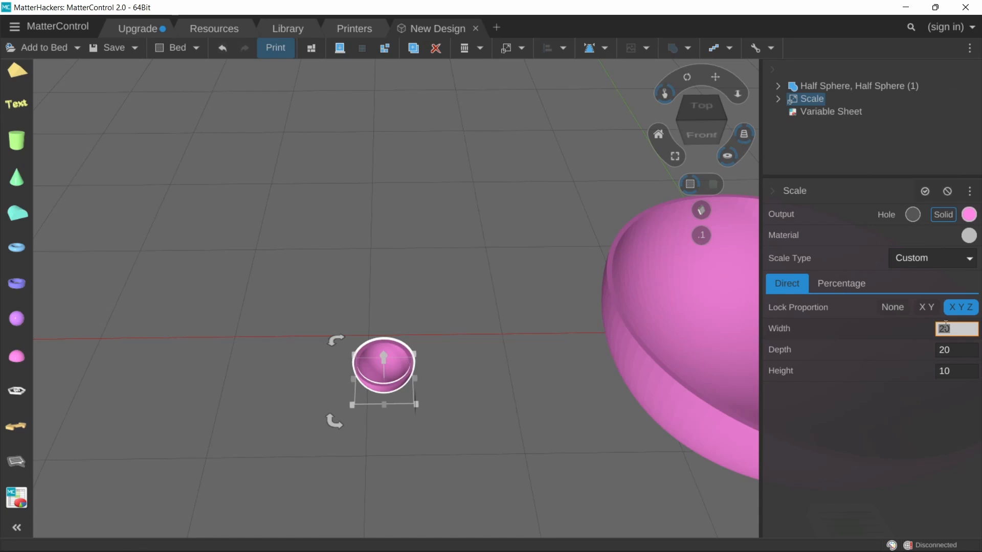
type("100")
key("Return")
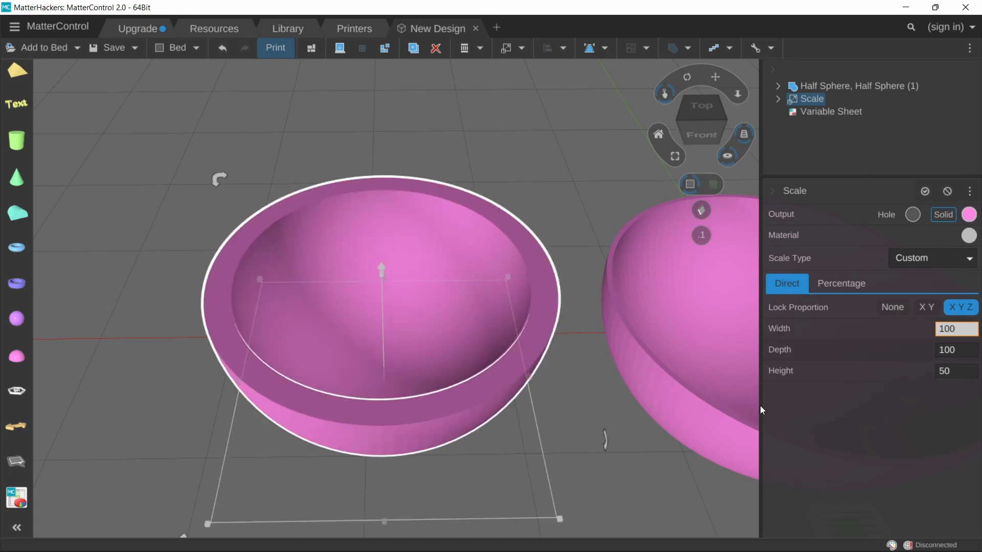
middle_click_drag(527, 398, 420, 363)
scroll(355, 357, "down", 3)
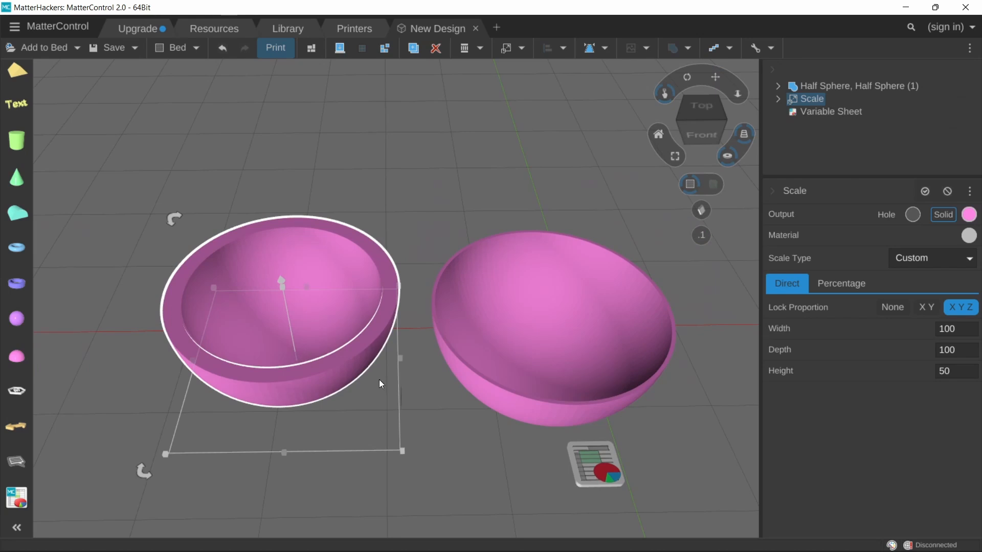
right_click_drag(379, 379, 365, 385)
mouse_move(325, 349)
left_mouse_down()
mouse_move(603, 372)
mouse_move(315, 352)
left_mouse_up()
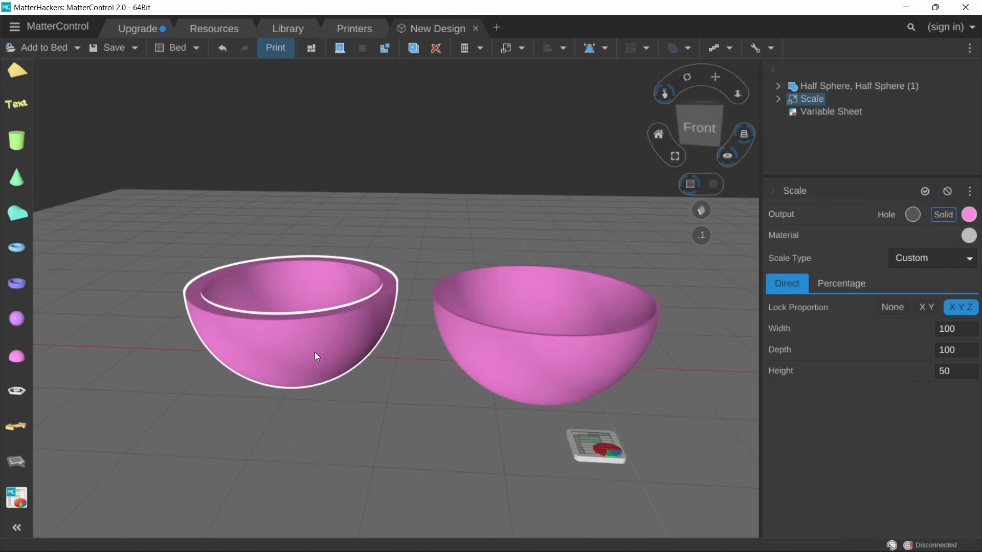
right_click_drag(314, 351, 392, 388)
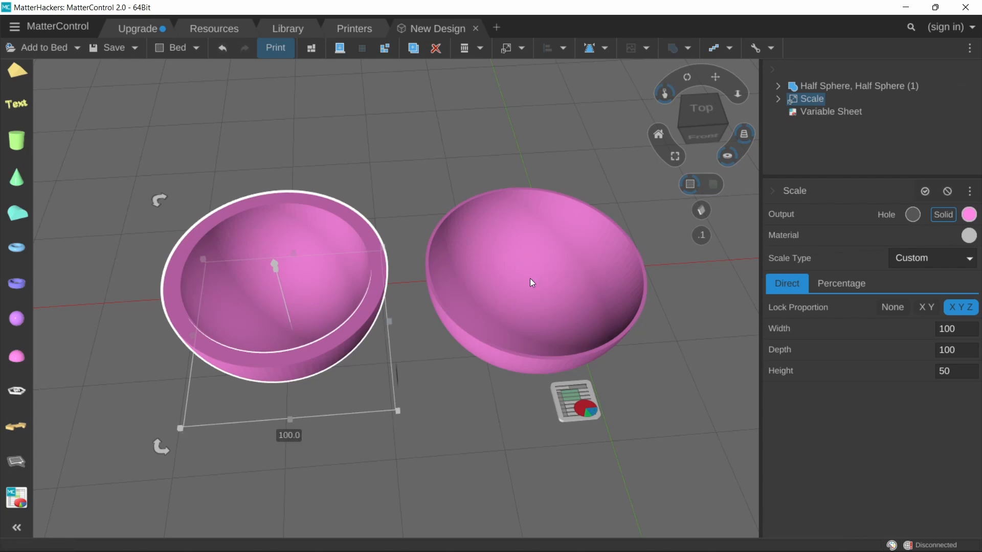
Step: Set cell A1 of the variable sheet, which drives the parametric bowl's diameter, to 200
left_click(513, 312)
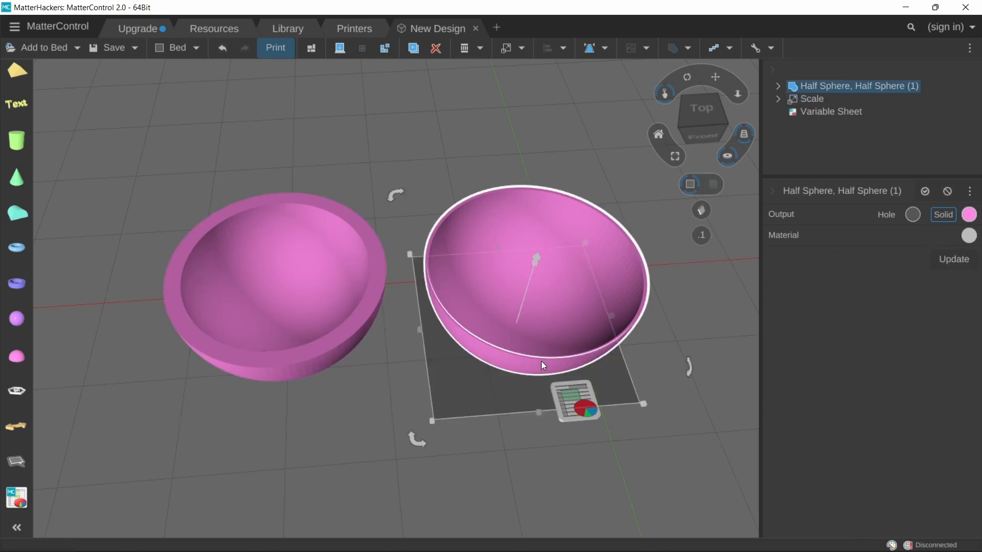
left_click(574, 399)
left_click(791, 236)
type("200")
key("Return")
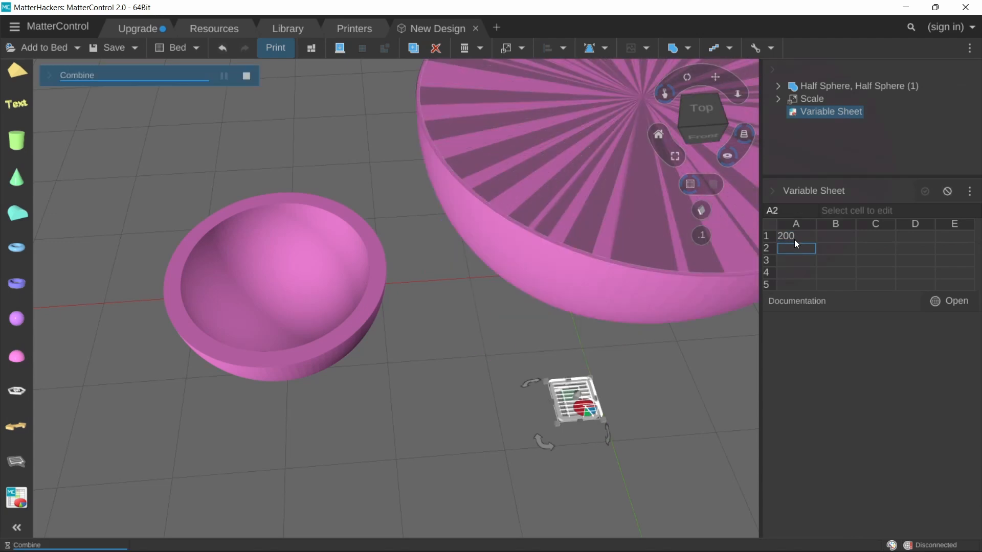
middle_click_drag(471, 340, 329, 403)
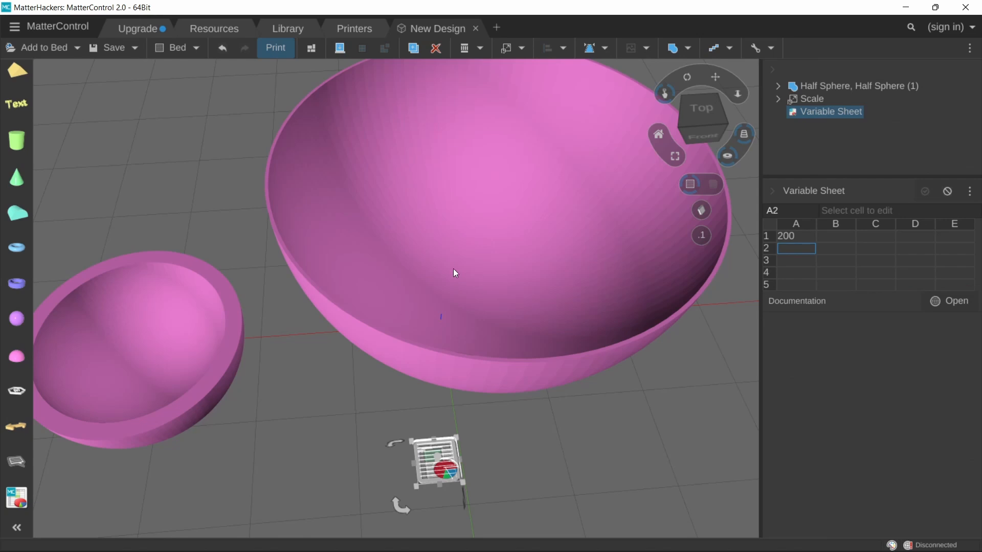
scroll(453, 272, "down", 3)
Step: Set the scaled bowl's Width to 200 with X Y Z proportions locked and move it clear of the parametric bowl
left_click(317, 359)
left_click(957, 328)
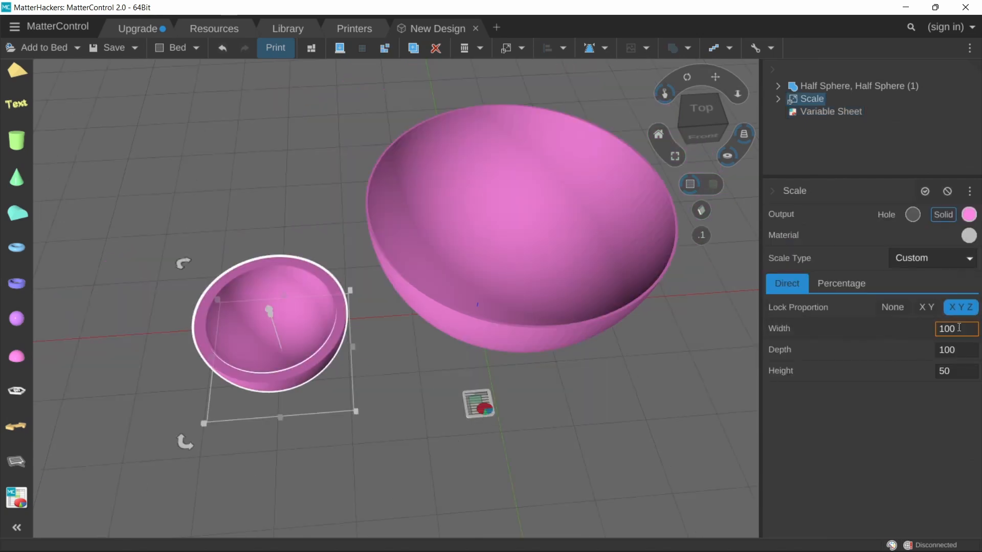
left_click_drag(959, 328, 927, 332)
type("200")
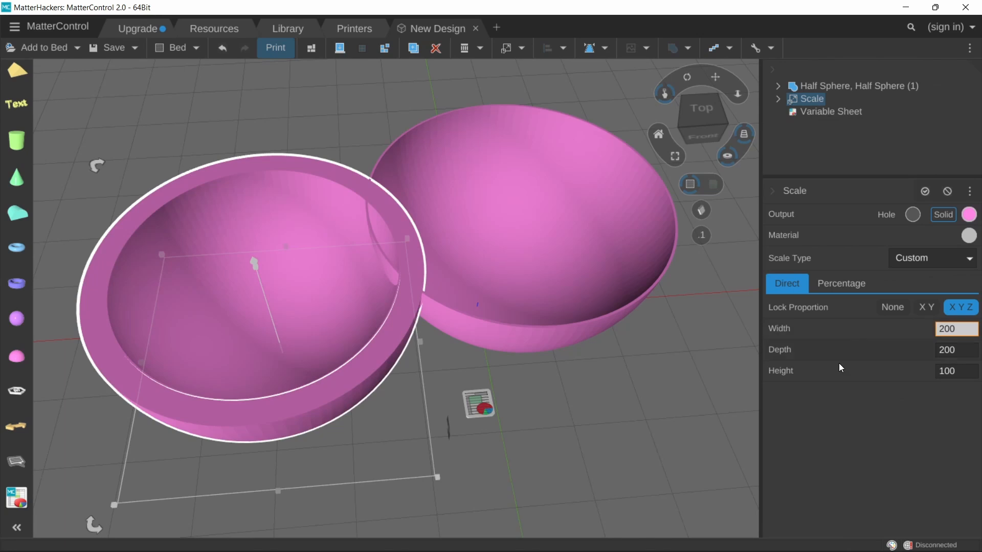
left_click_drag(374, 380, 296, 332)
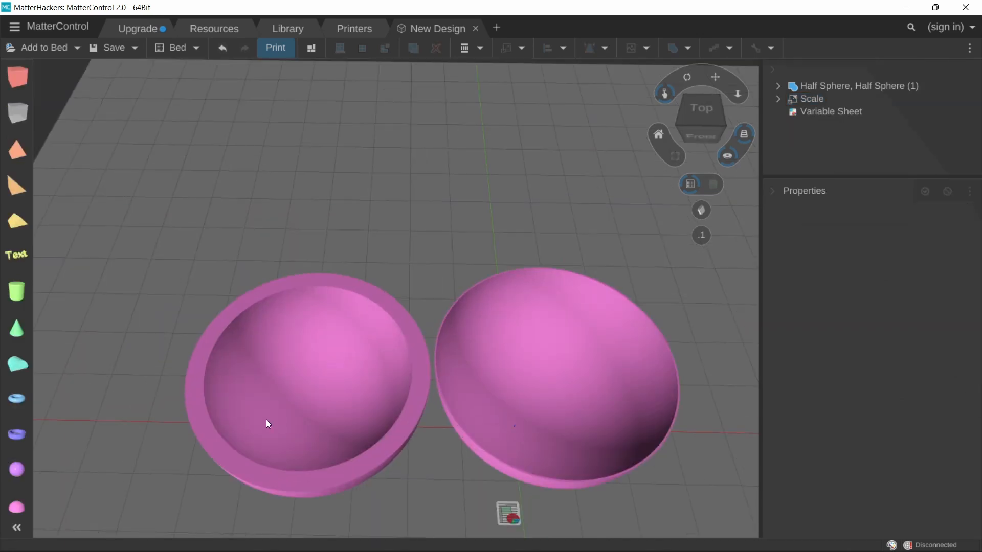
middle_click_drag(279, 420, 232, 346)
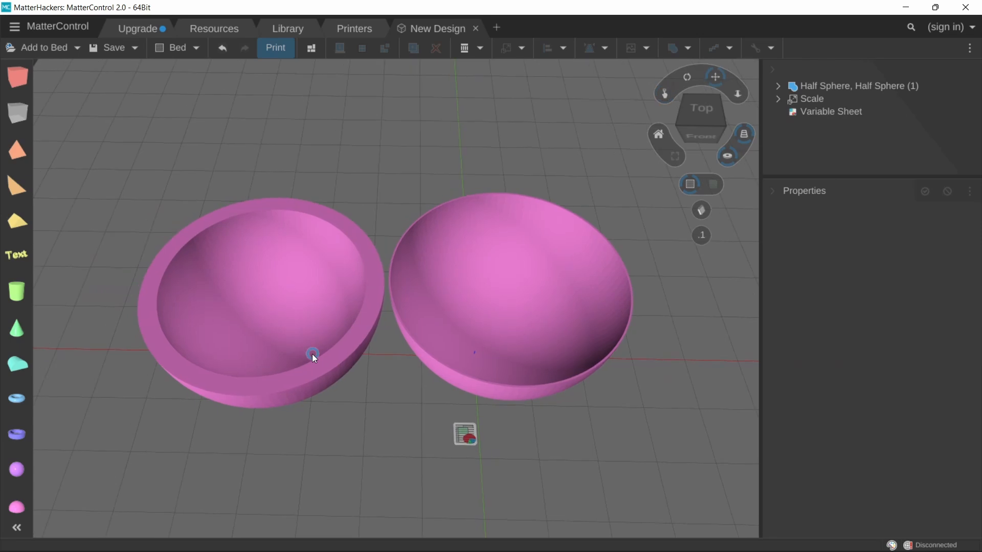
scroll(313, 357, "up", 3)
scroll(313, 357, "down", 2)
scroll(312, 357, "down", 2)
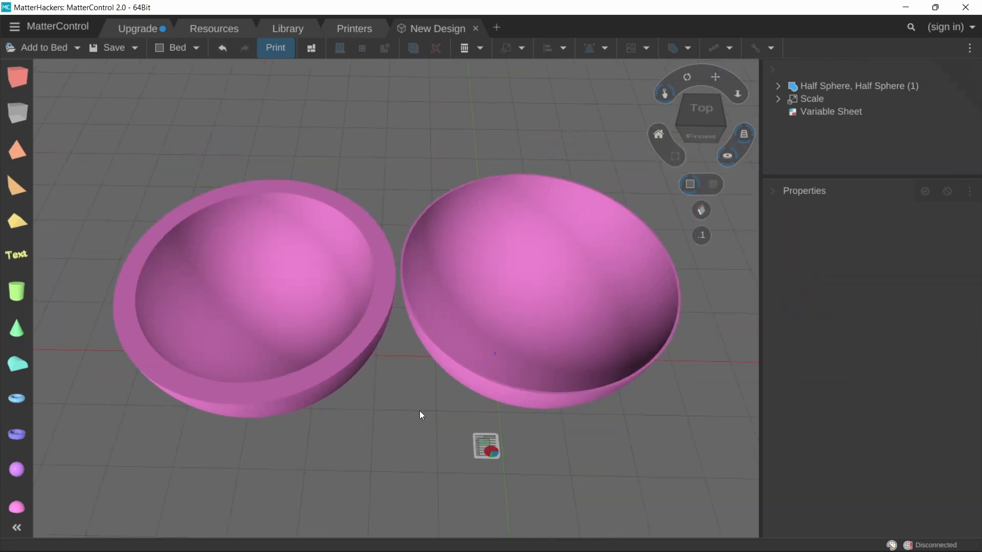